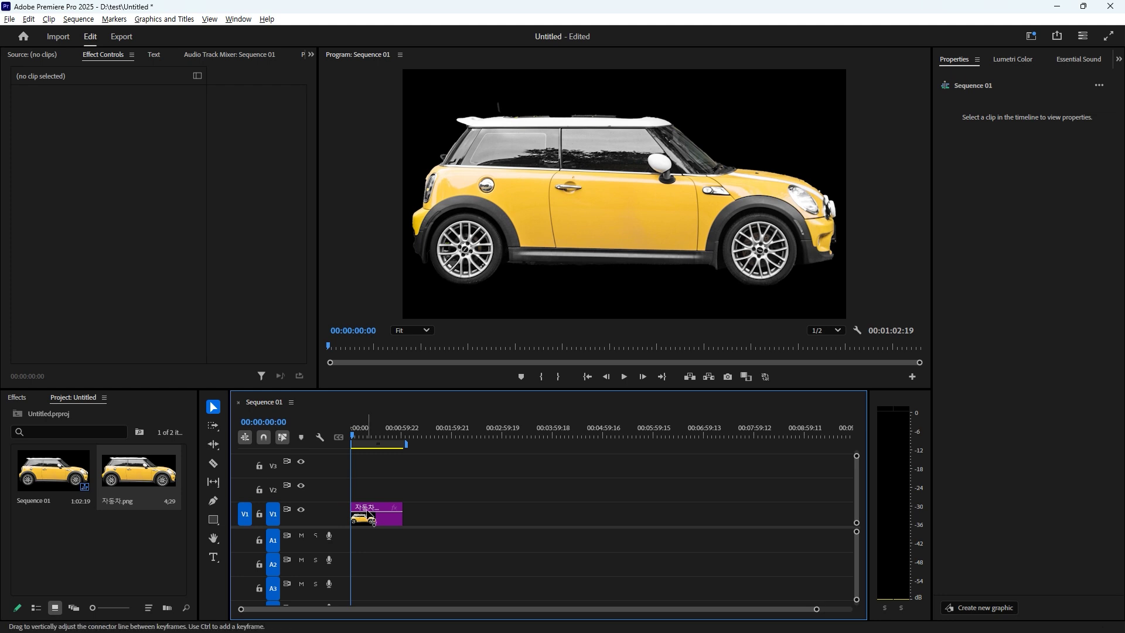
Step: Set the scale of the car image clip on track V1 to 15
left_click_drag(367, 436, 269, 440)
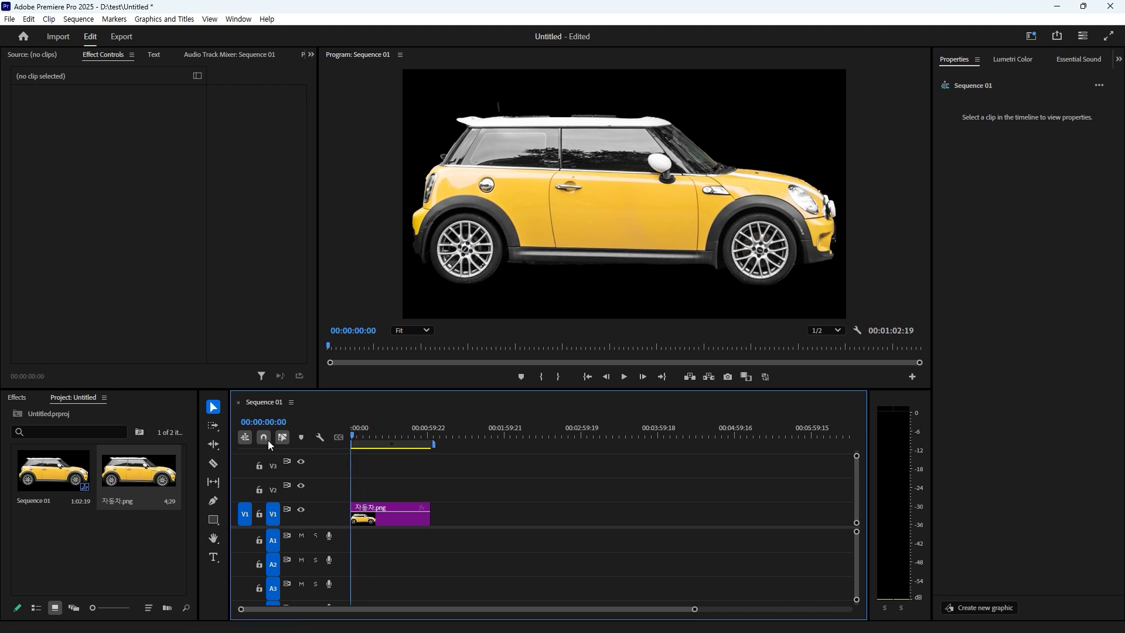
left_click(385, 521)
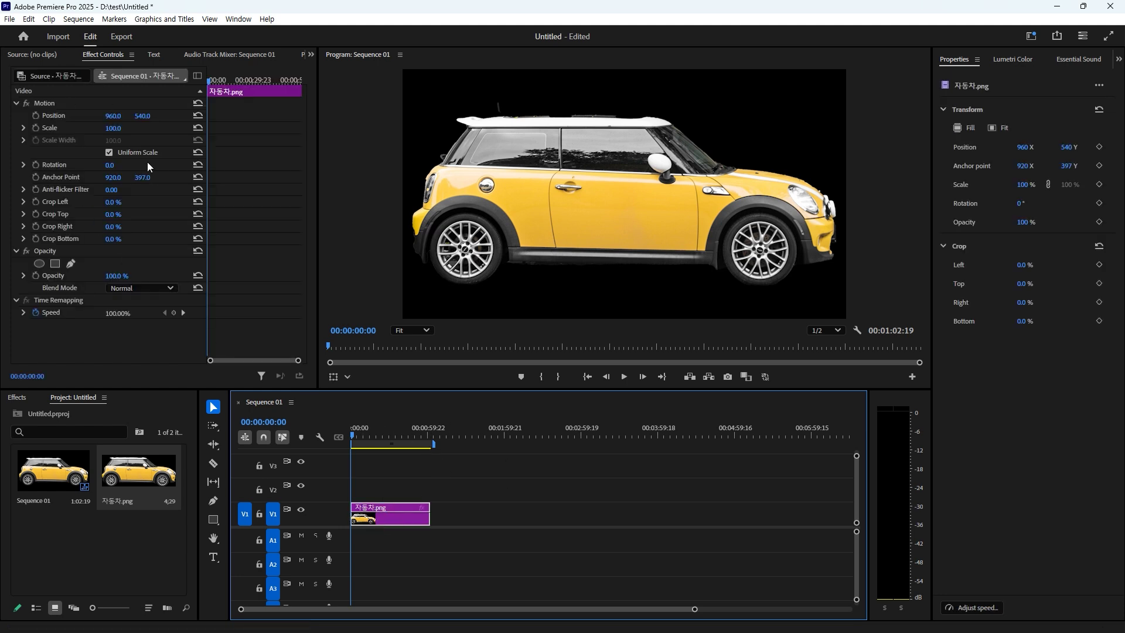
left_click(113, 127)
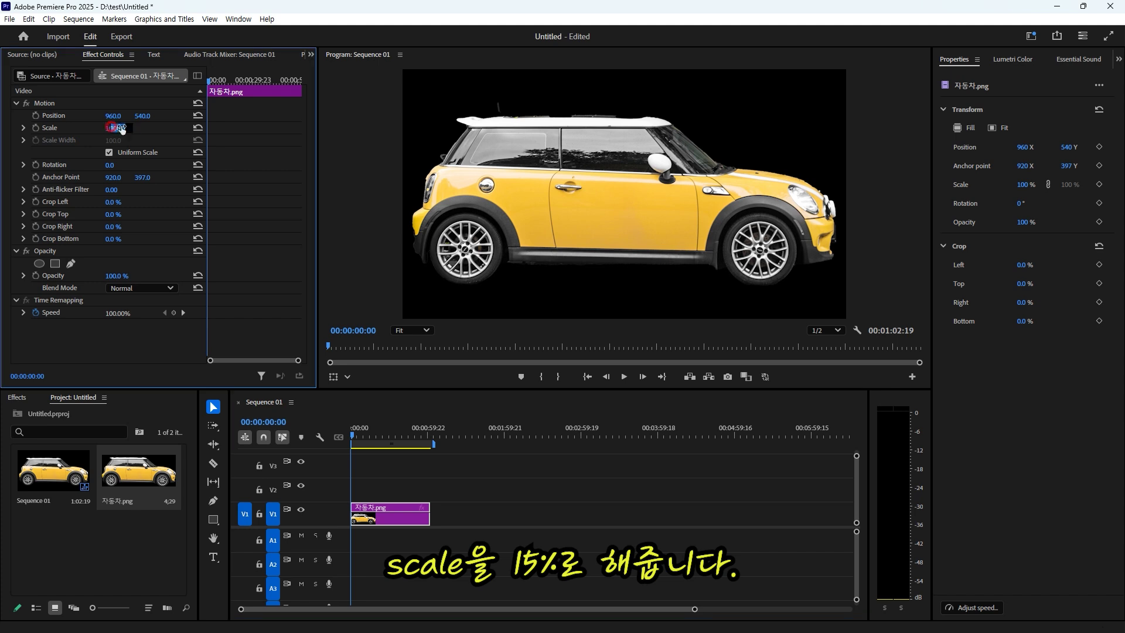
type("15")
key("Return")
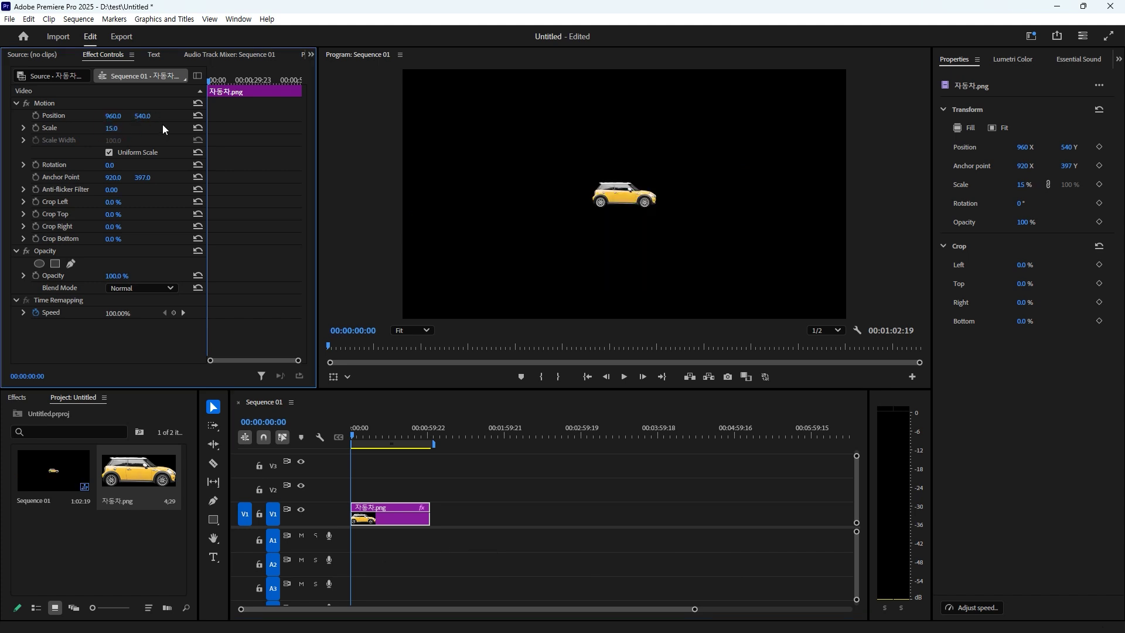
Step: Set the car clip's position to X 300 and Y 170
left_click(113, 116)
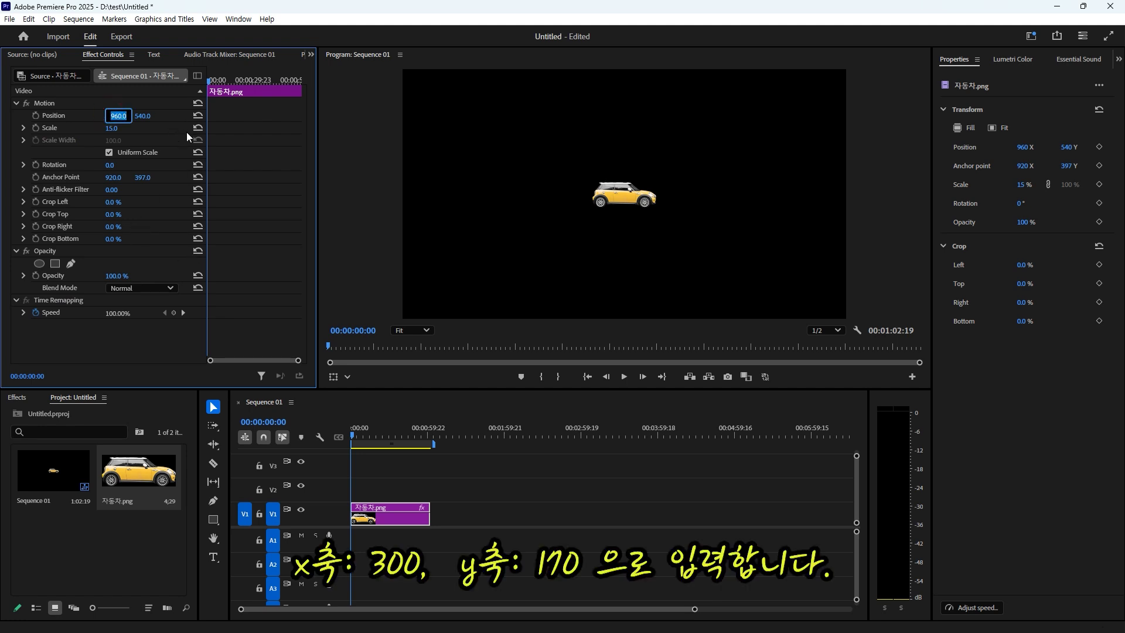
type("300")
key("Return")
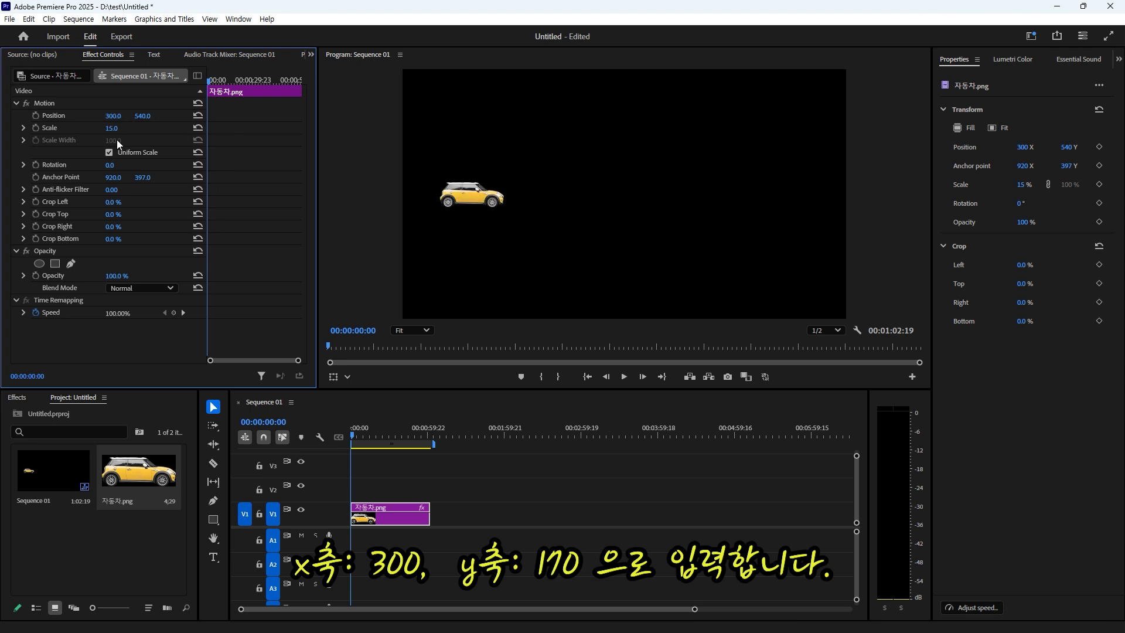
left_click(144, 118)
type("170")
key("Return")
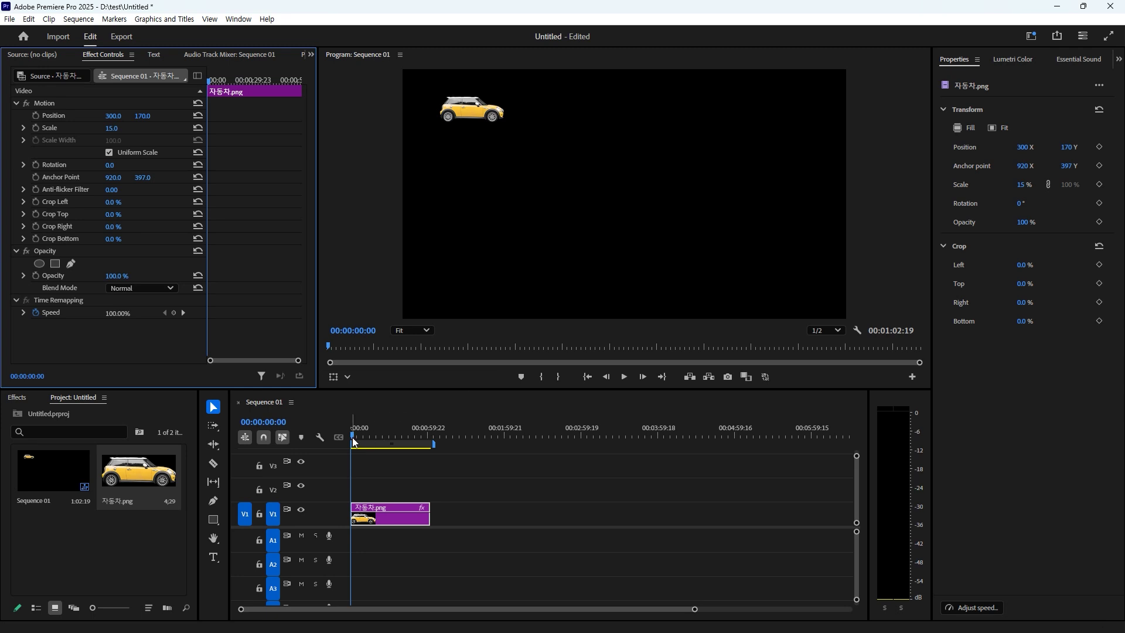
Step: Animate the car's position with a keyframe at 0 seconds and another at 4 seconds with X set to 1500
left_click_drag(352, 437, 315, 435)
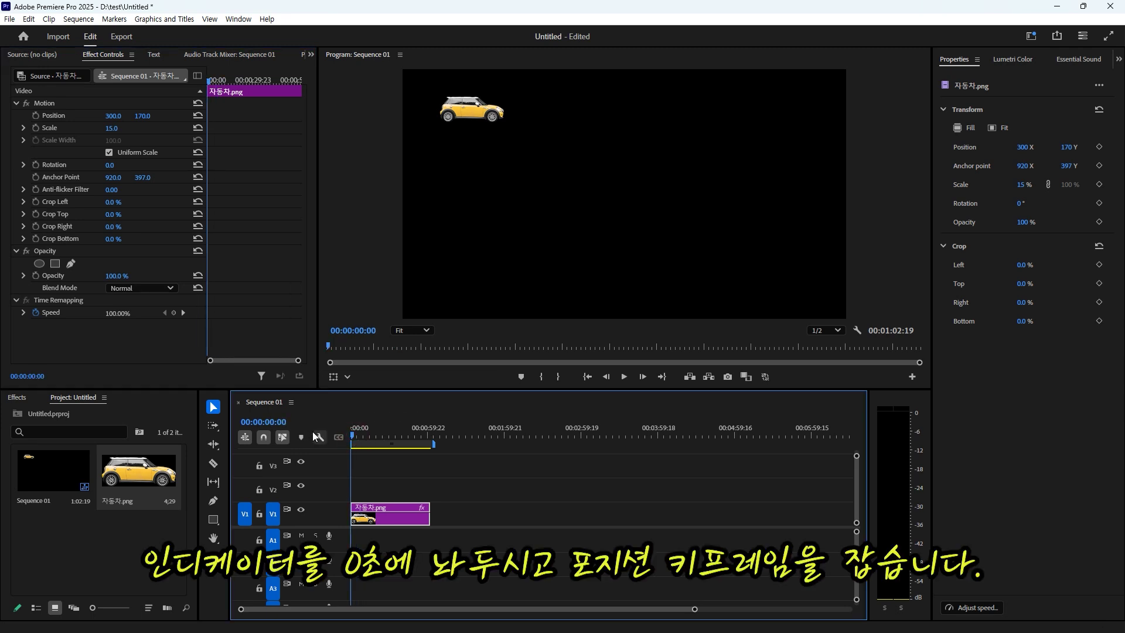
left_click(36, 115)
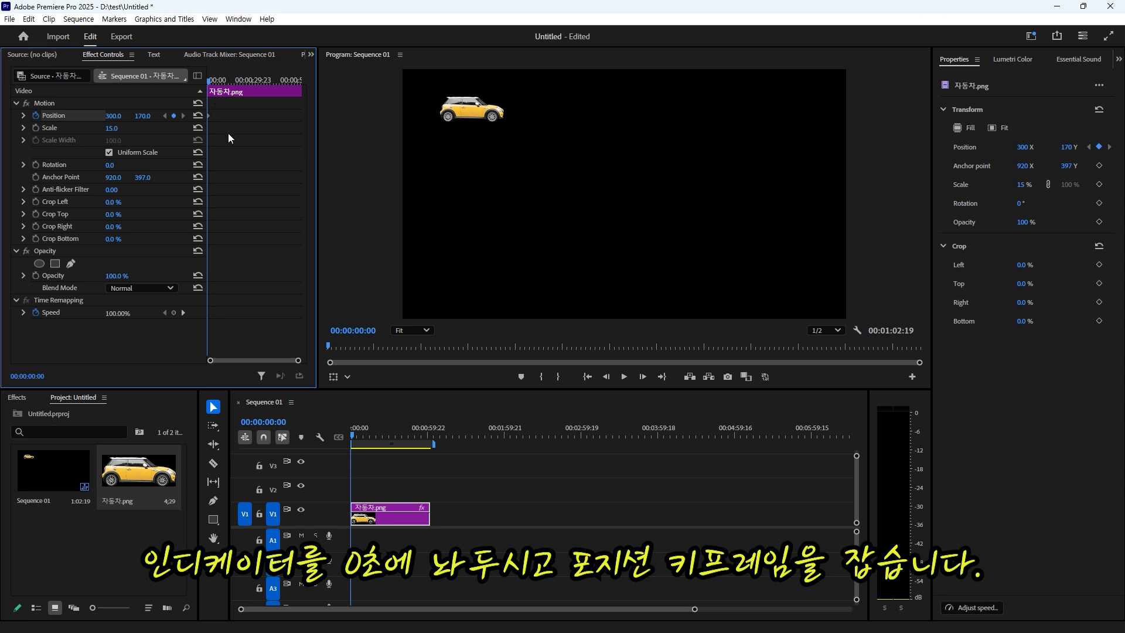
left_click_drag(355, 437, 355, 441)
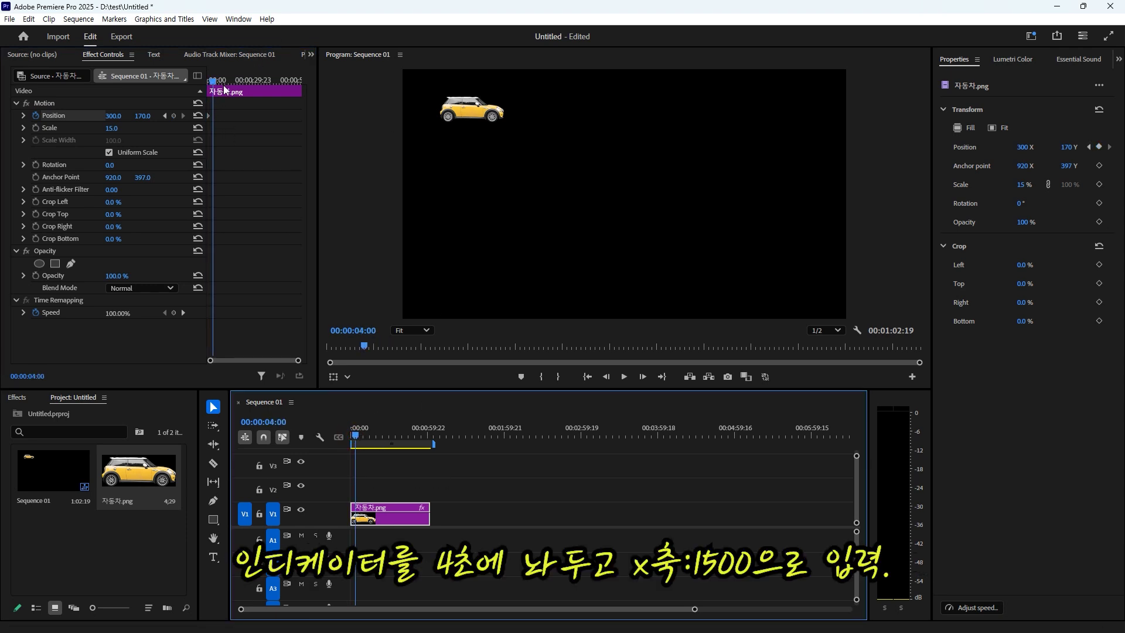
left_click(118, 117)
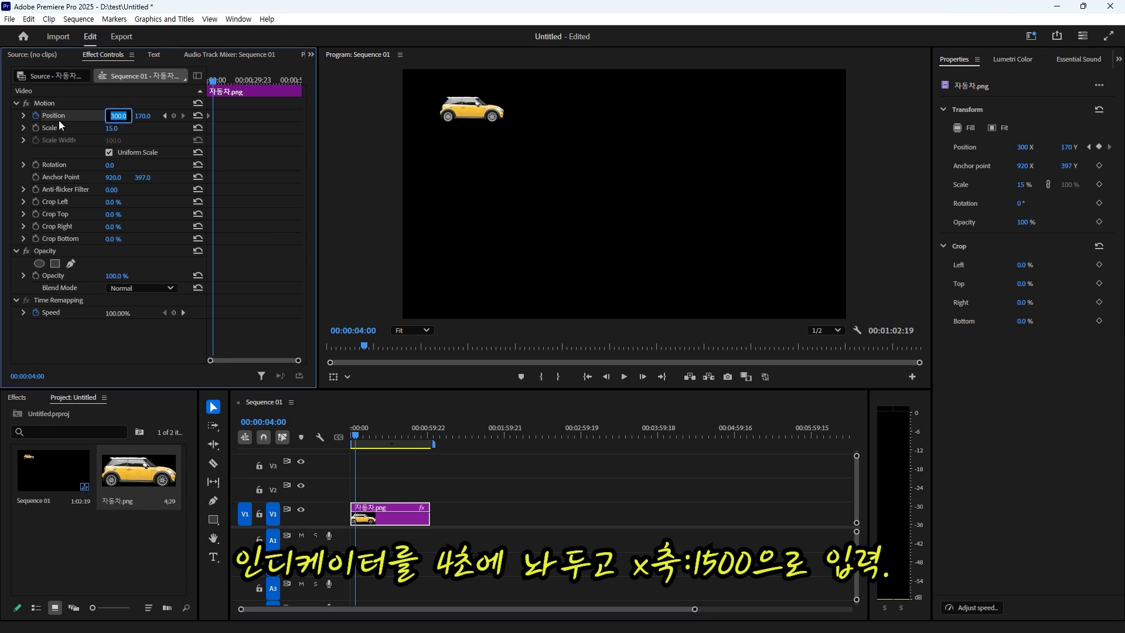
type("1500")
key("Return")
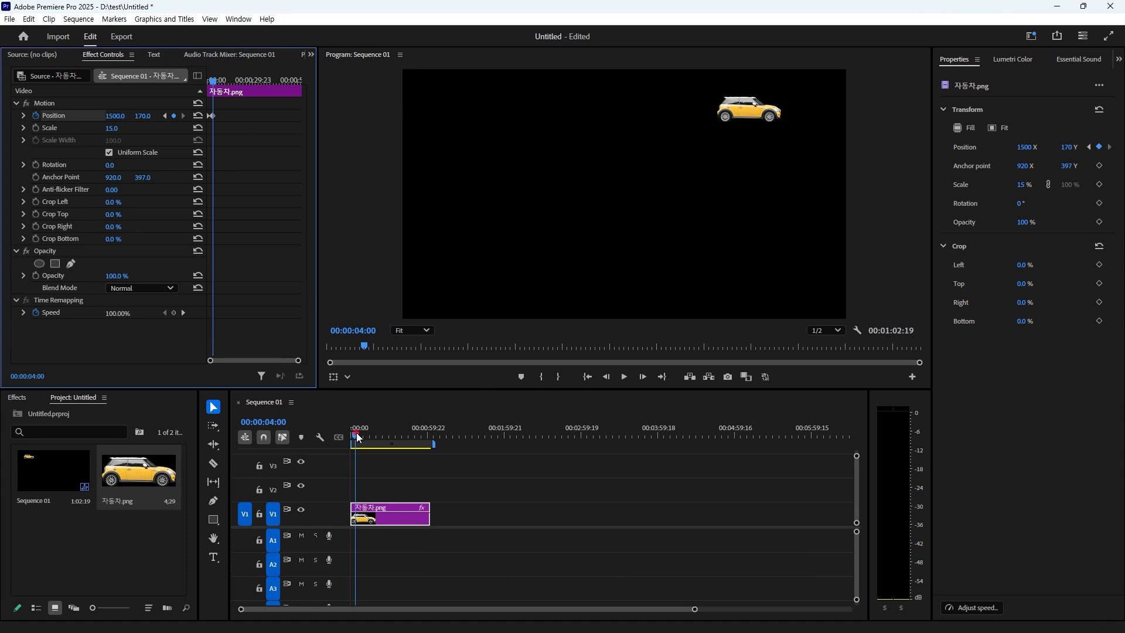
Step: Play the sequence from the start to preview the car's movement across the frame
left_click_drag(358, 438, 350, 438)
key("equal")
key("equal")
key("equal")
key("equal")
key("minus")
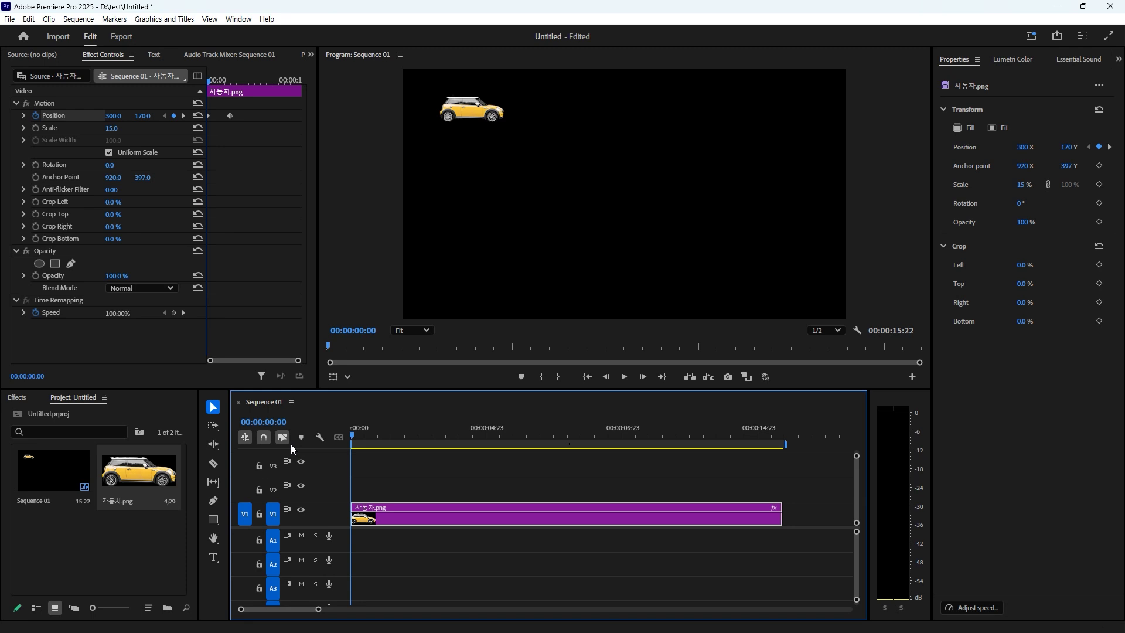
key("space")
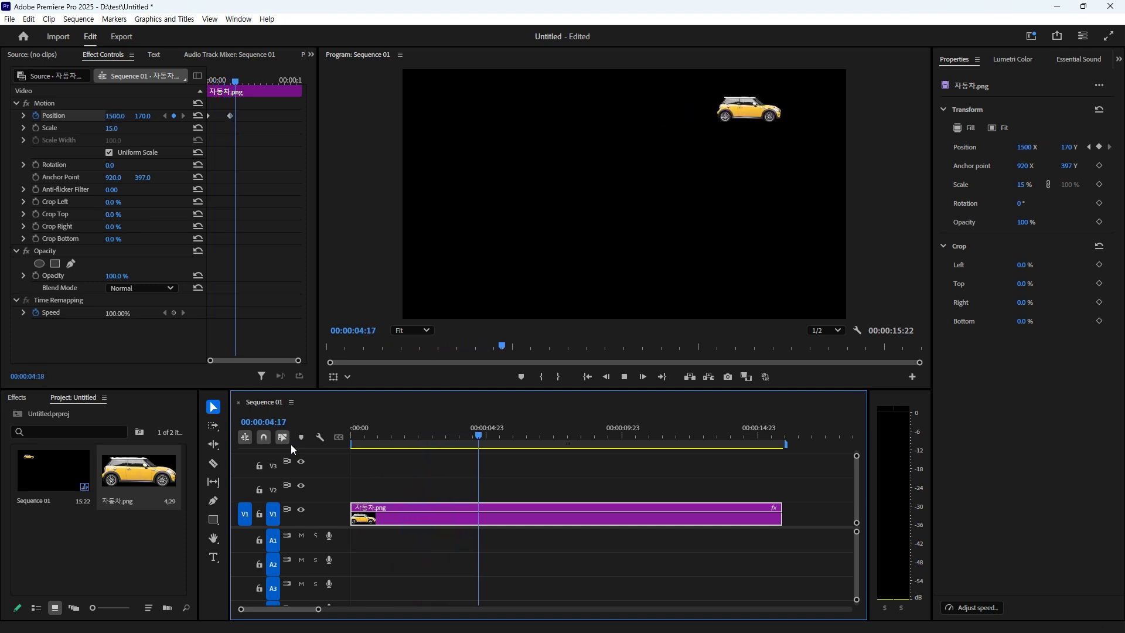
key("Home")
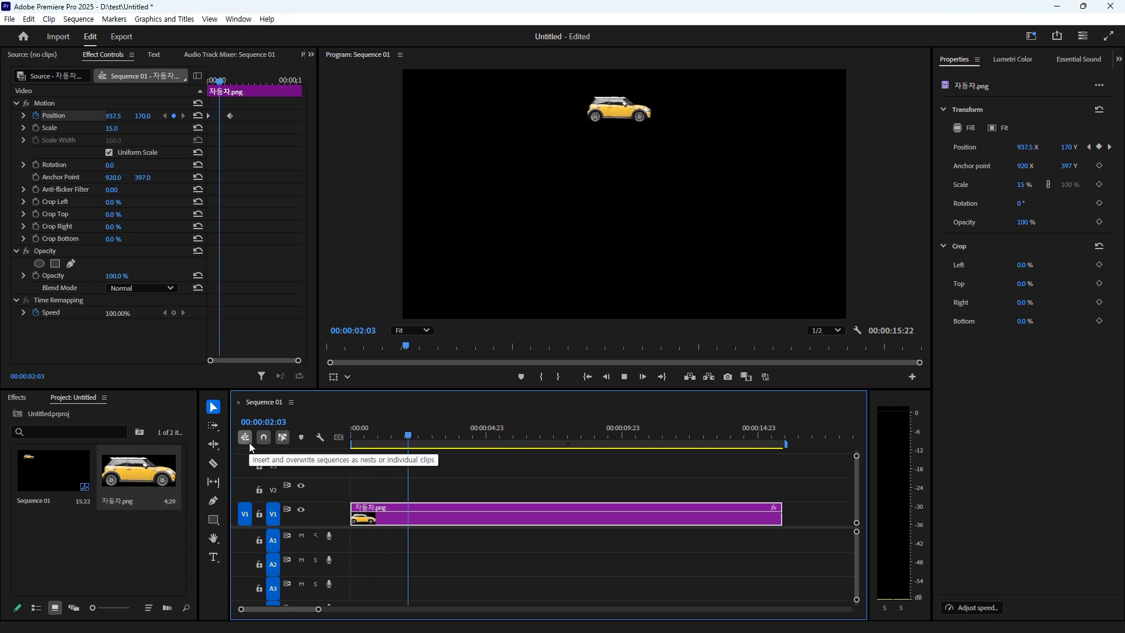
key("space")
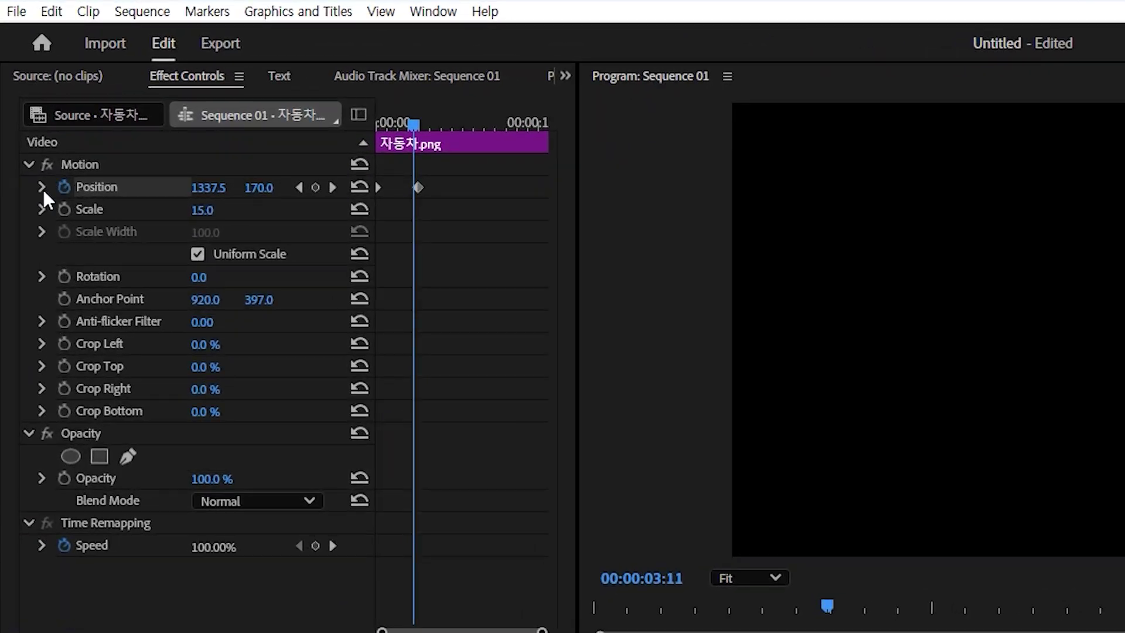
Step: Examine the Position property's velocity graph and the temporal interpolation options of its end keyframe
left_click(42, 188)
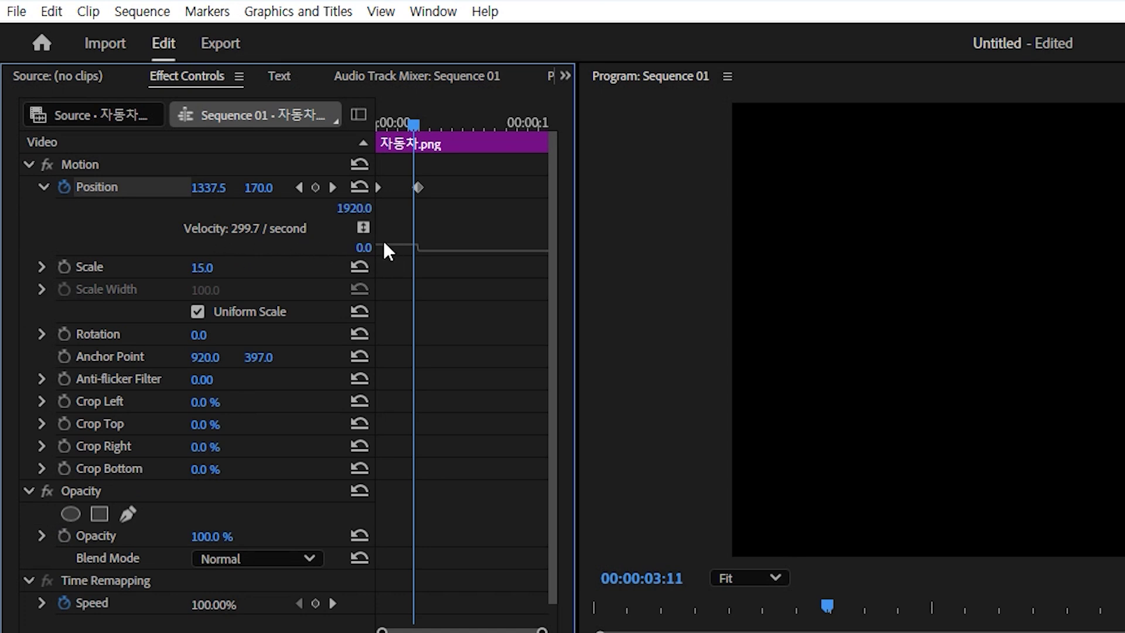
key("Home")
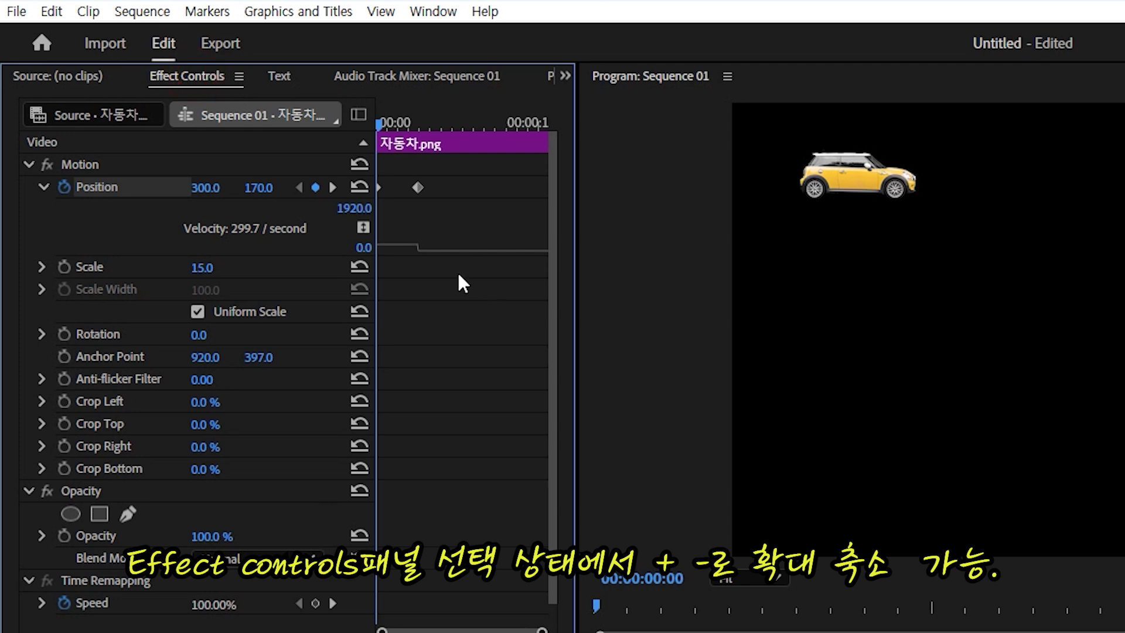
key("equal")
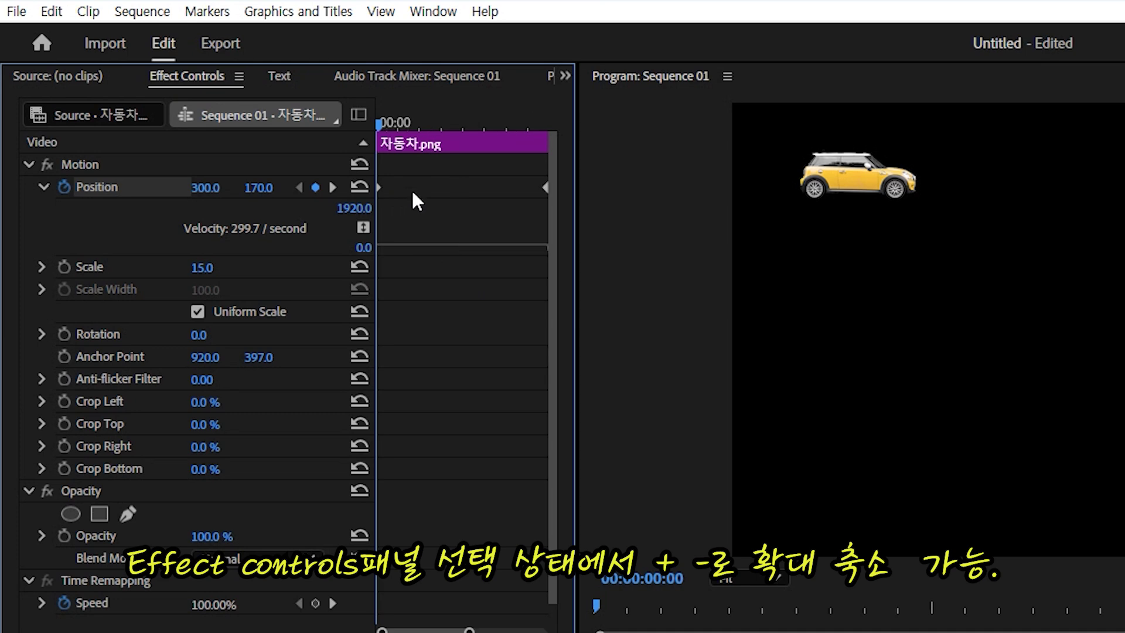
key("minus")
key("minus")
key("equal")
key("equal")
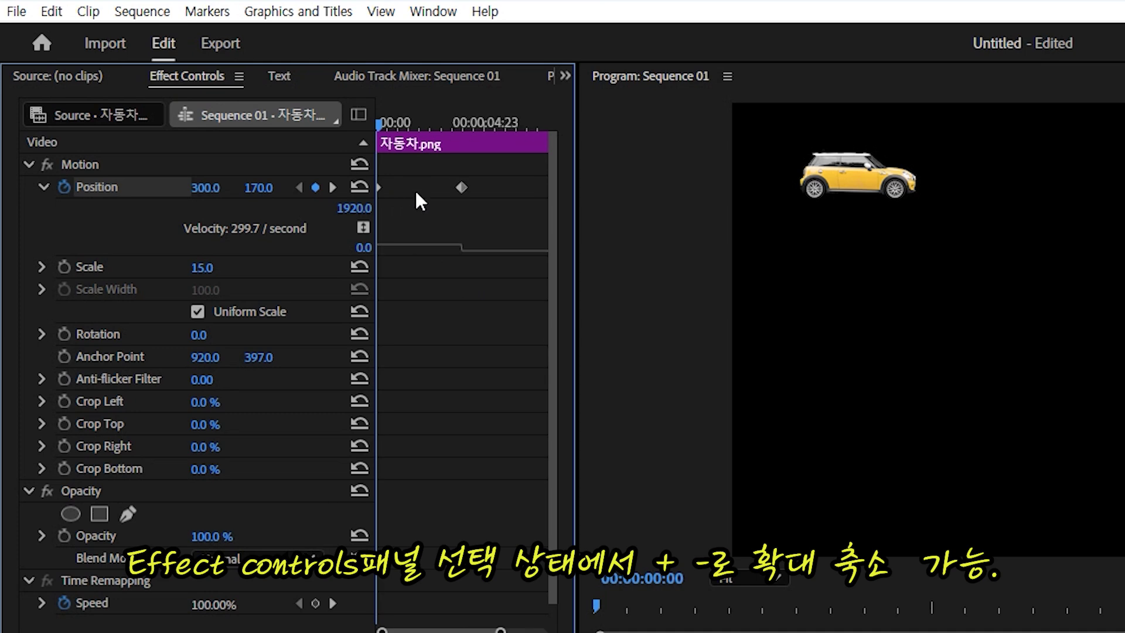
key("minus")
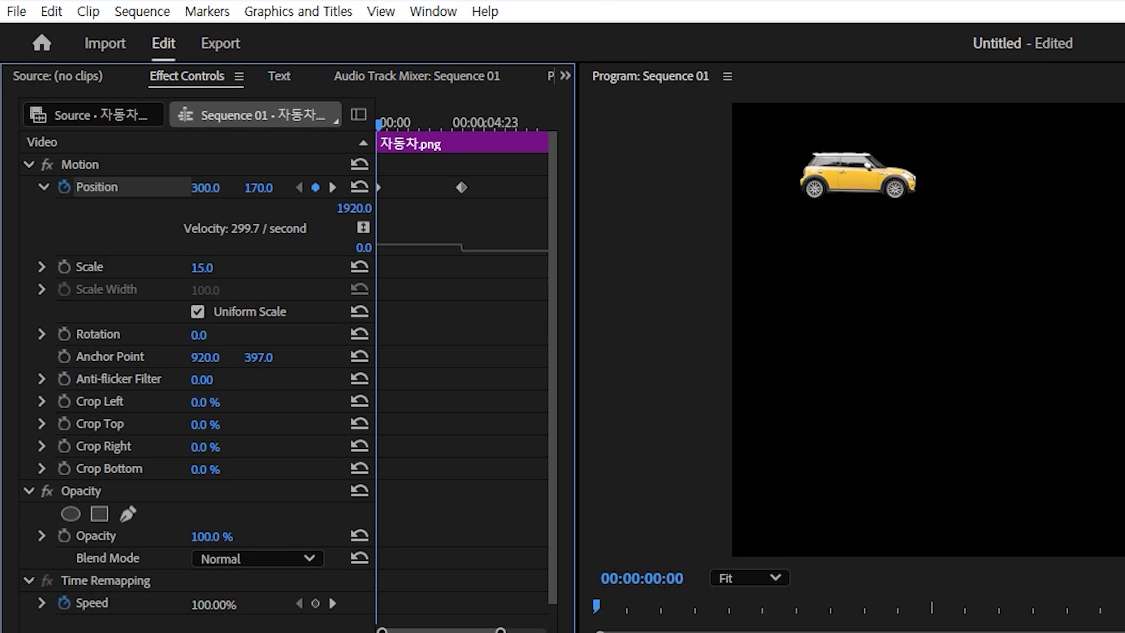
right_click(462, 187)
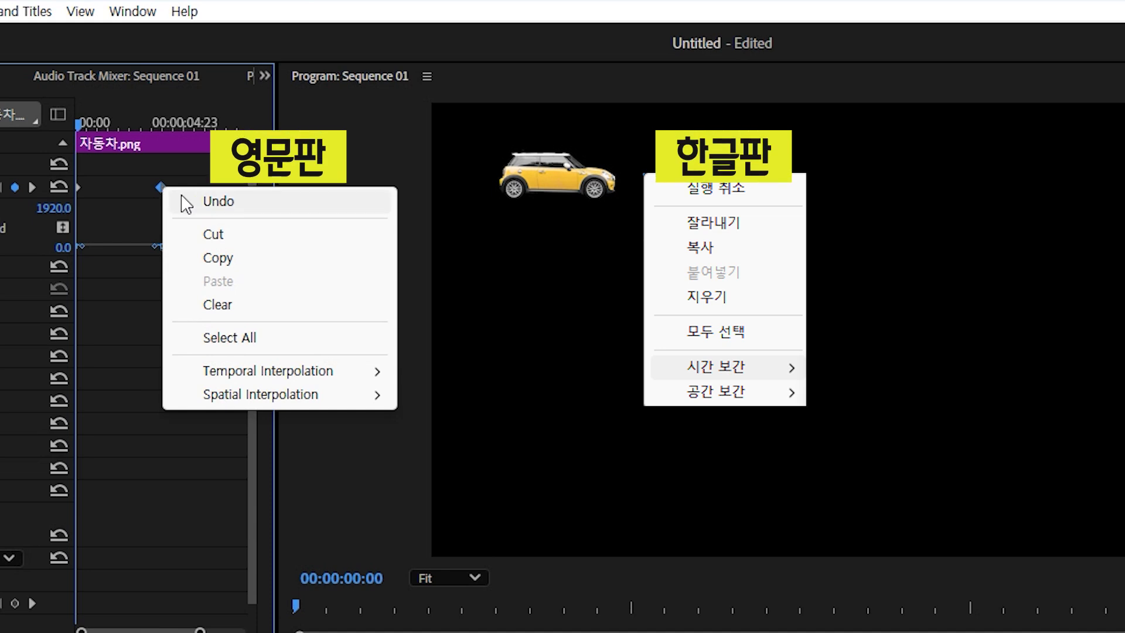
mouse_move(324, 373)
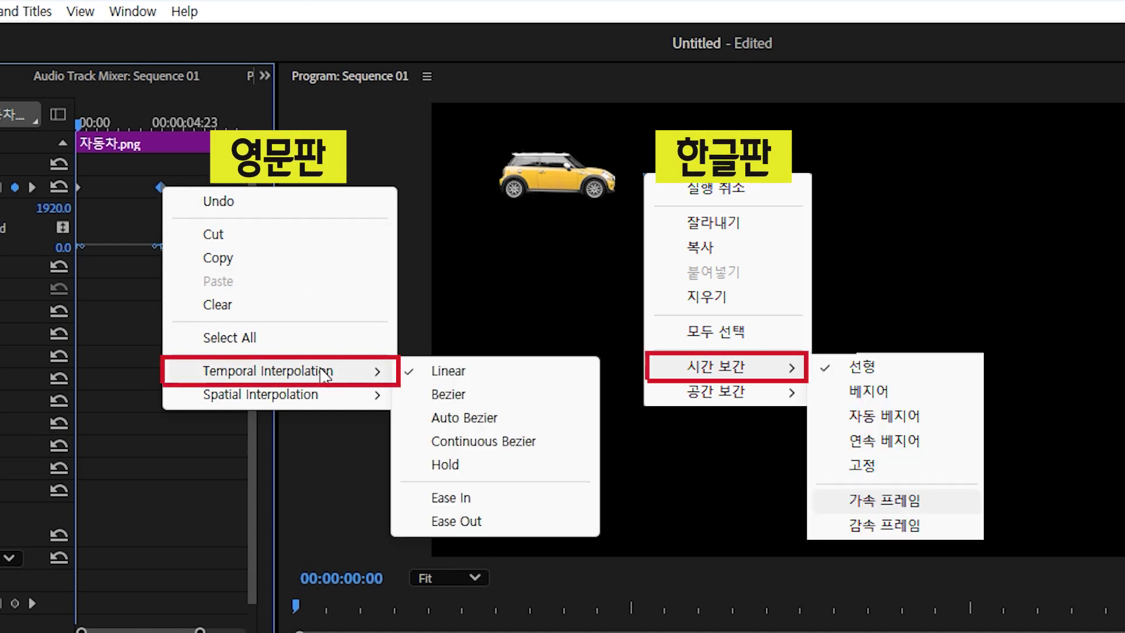
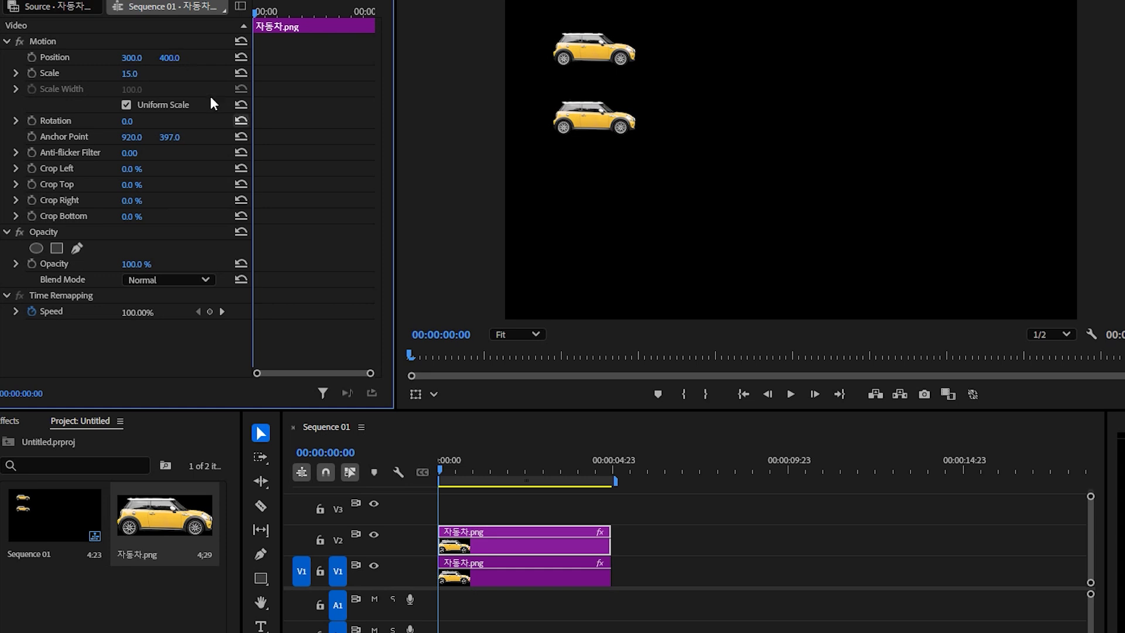
Step: Animate the second car clip on V2 with a Position keyframe at 0 seconds and one at 4 seconds with X 1500
left_click_drag(441, 472, 413, 466)
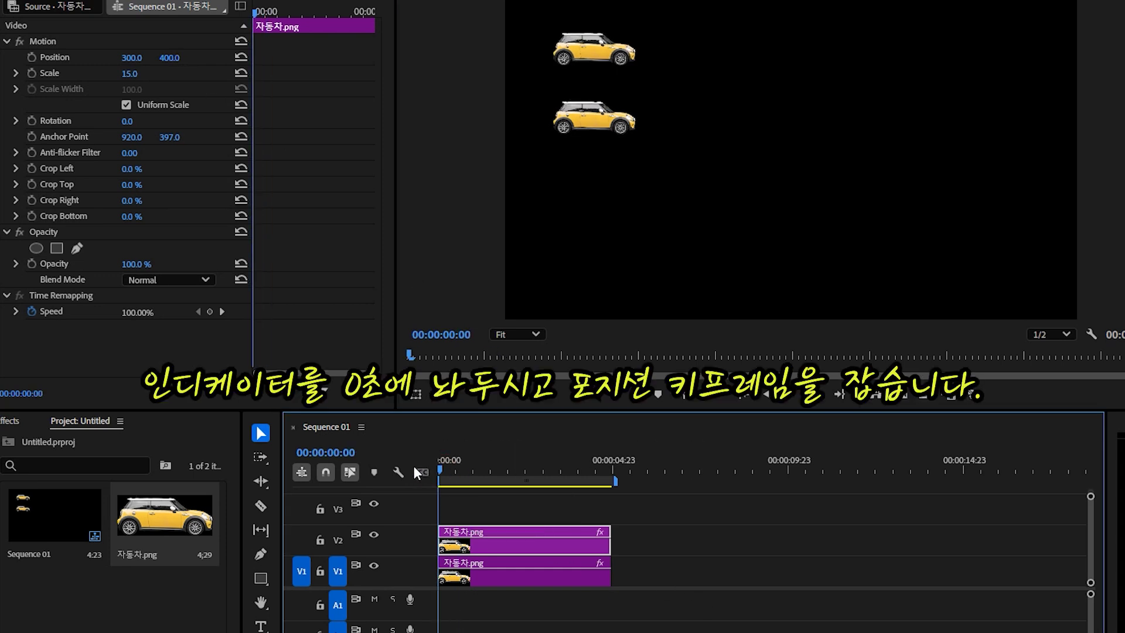
left_click(32, 58)
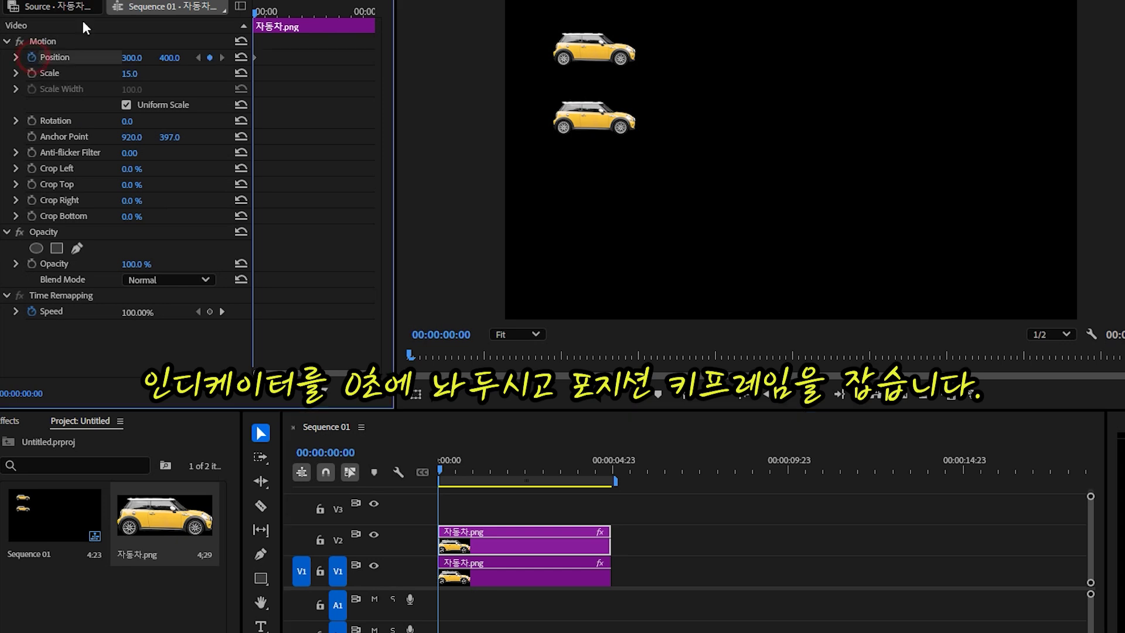
left_click_drag(534, 473, 578, 473)
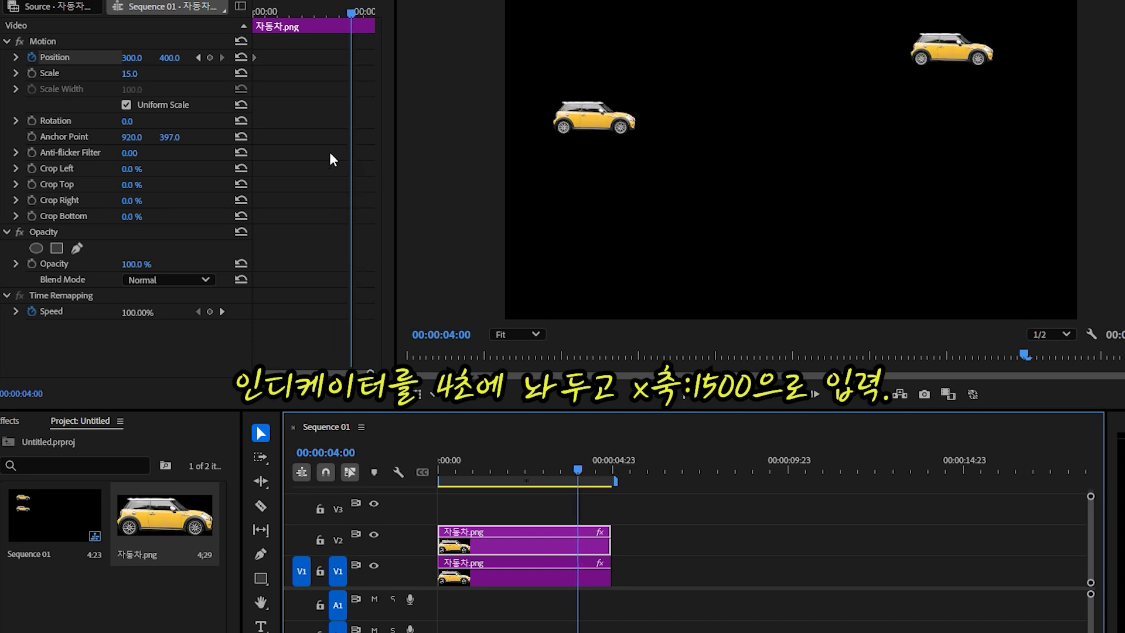
left_click(132, 57)
type("1500")
key("Return")
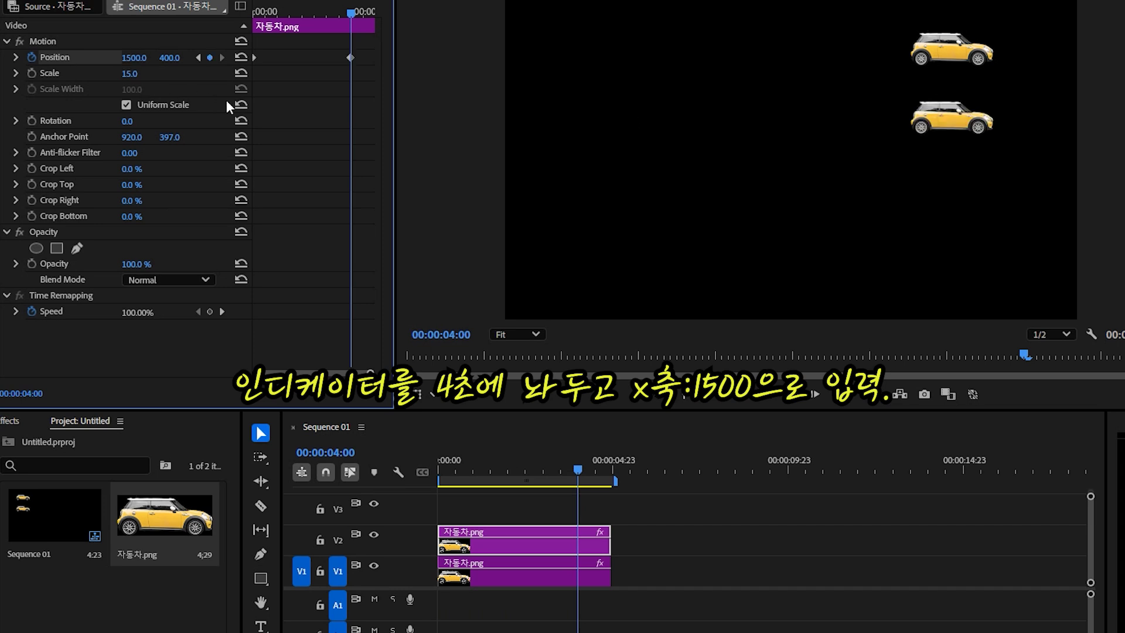
Step: Show the V2 clip's Position velocity graph and apply Ease Out temporal interpolation to its first keyframe
left_click_drag(579, 470, 422, 483)
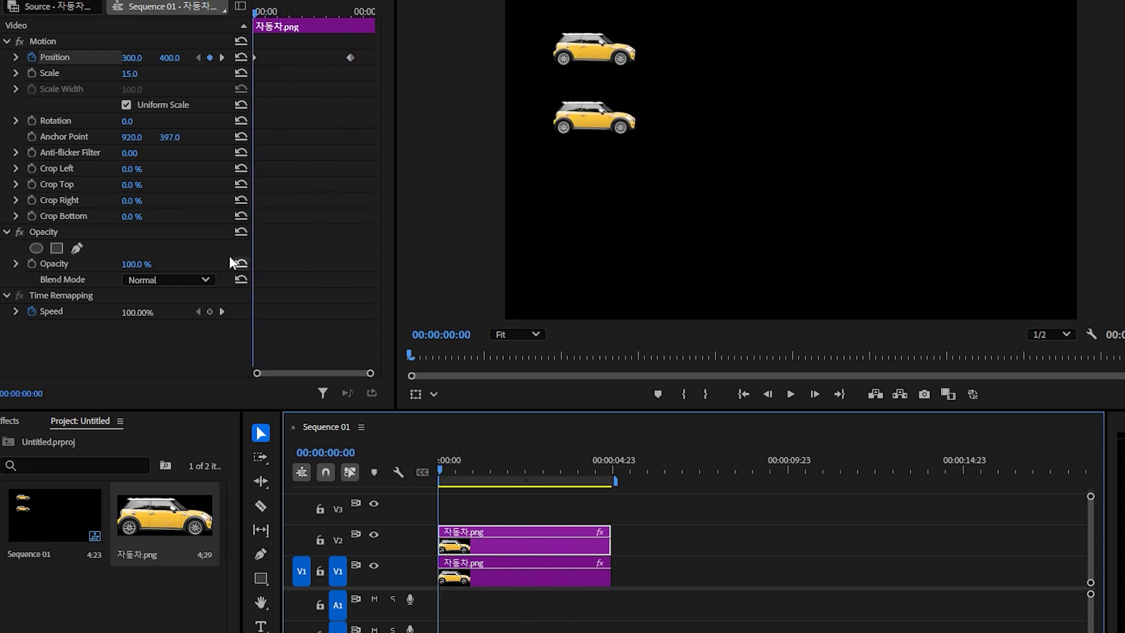
left_click(18, 57)
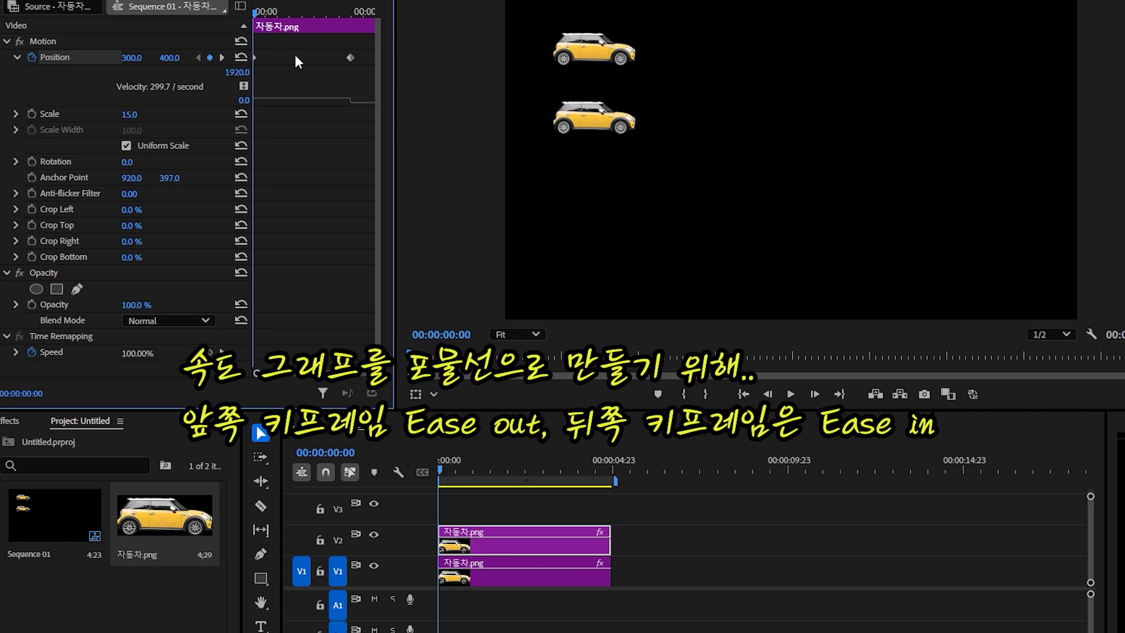
left_click(255, 58)
right_click(257, 59)
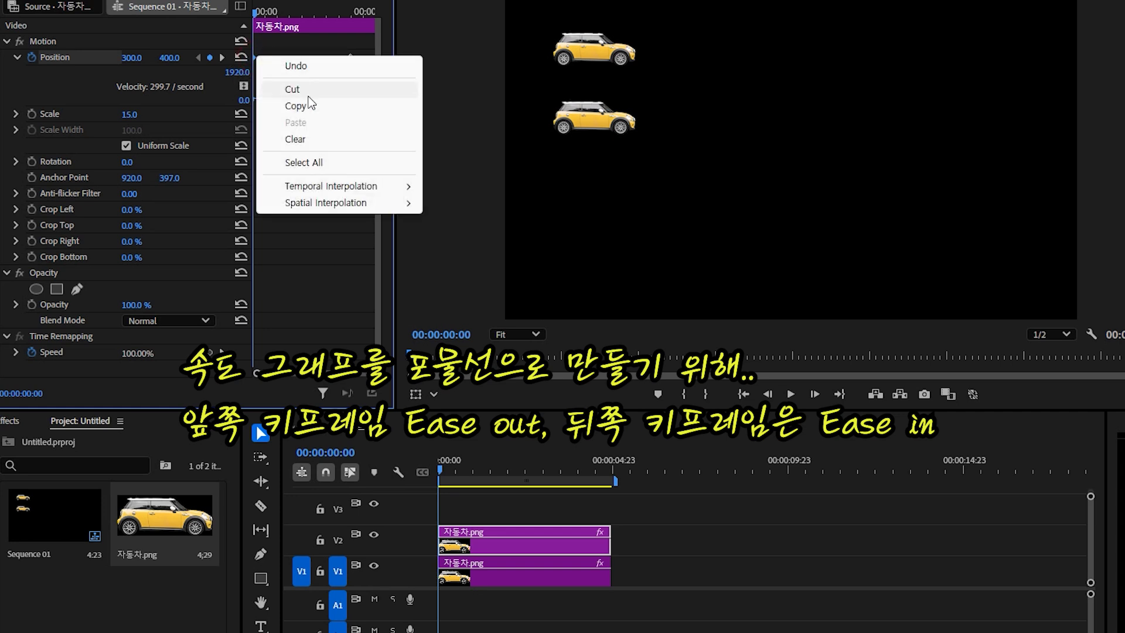
mouse_move(331, 187)
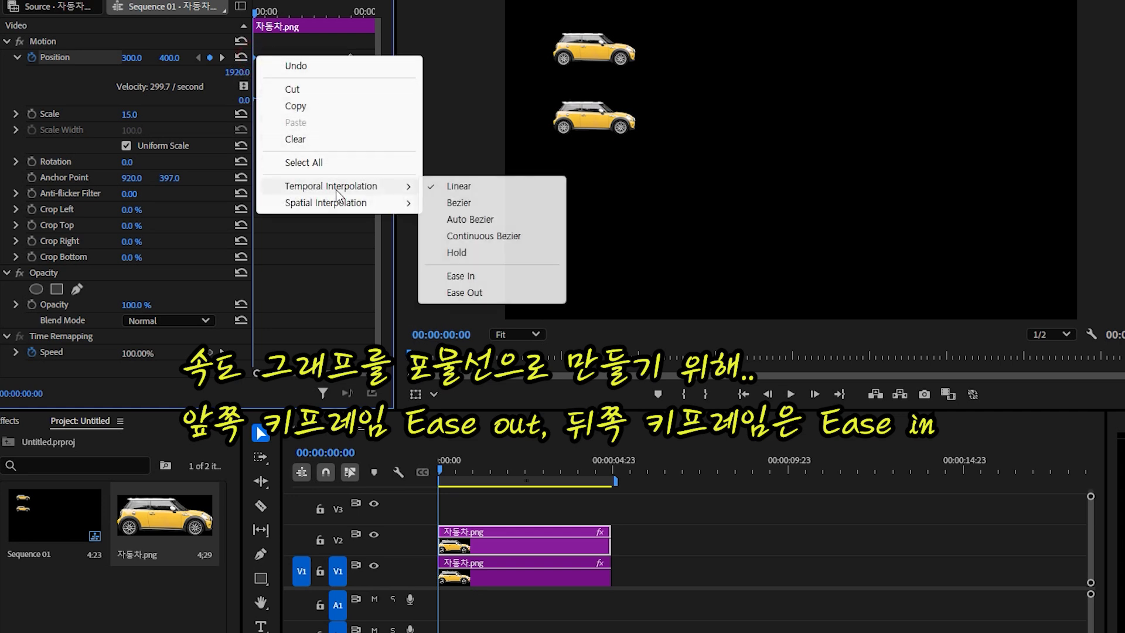
left_click(477, 293)
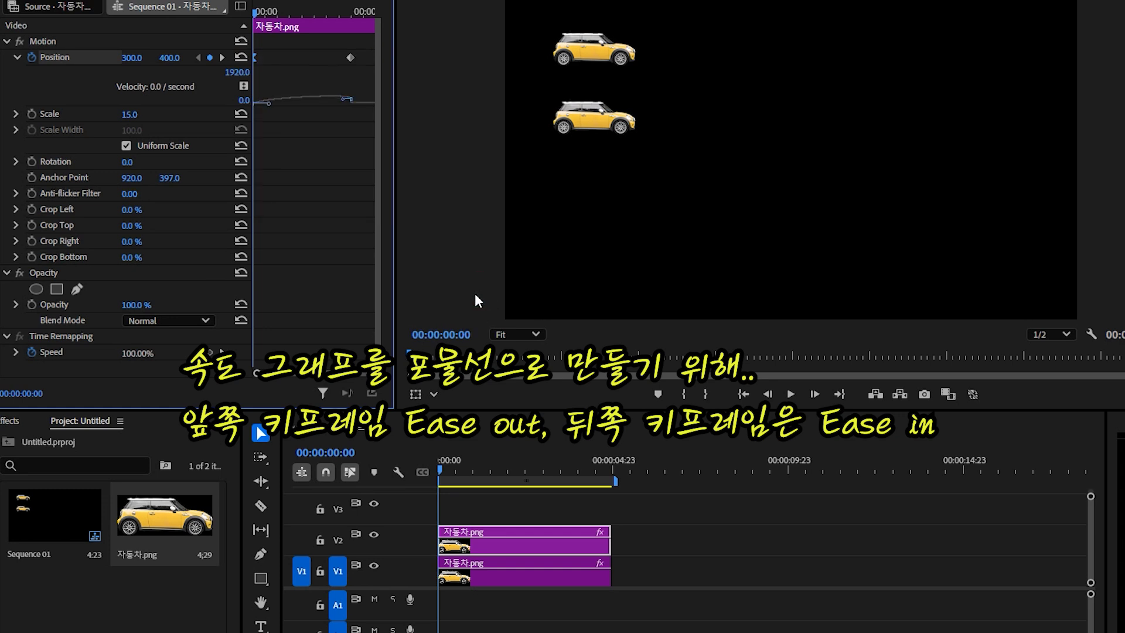
Step: Apply Ease In to the V2 clip's end Position keyframe and extend both velocity handles inward to form a steep central peak
right_click(348, 57)
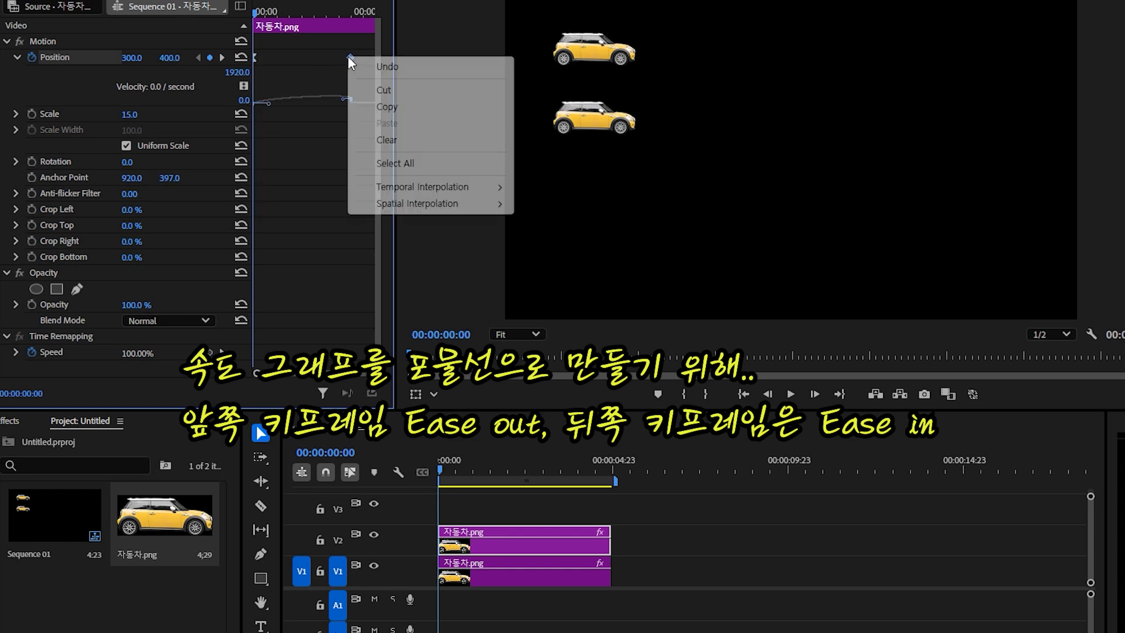
mouse_move(423, 186)
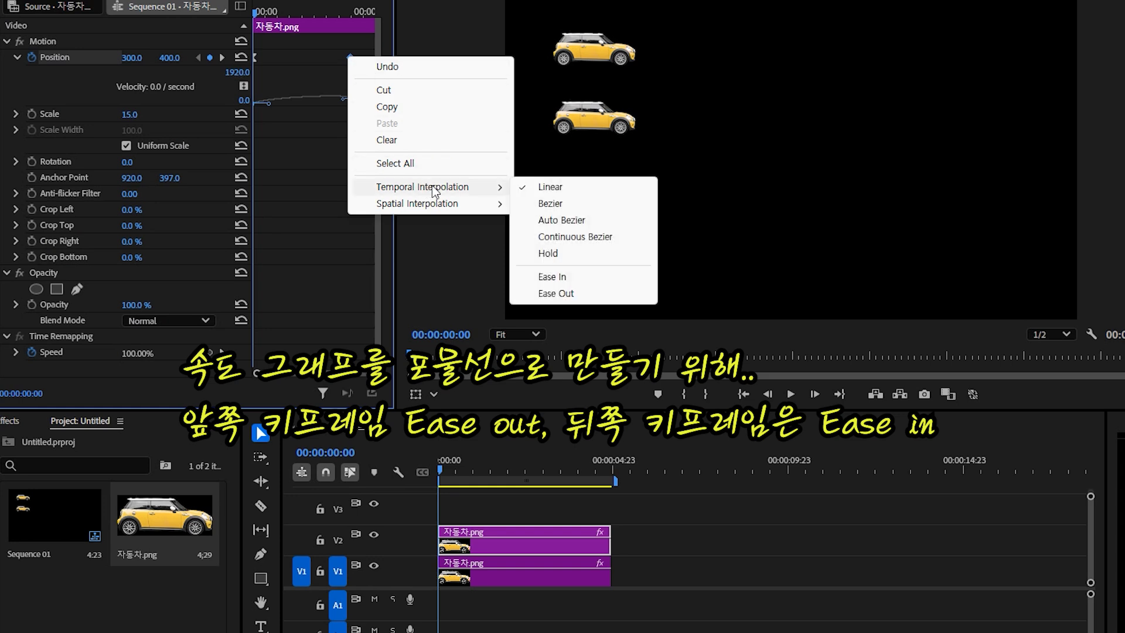
left_click(555, 277)
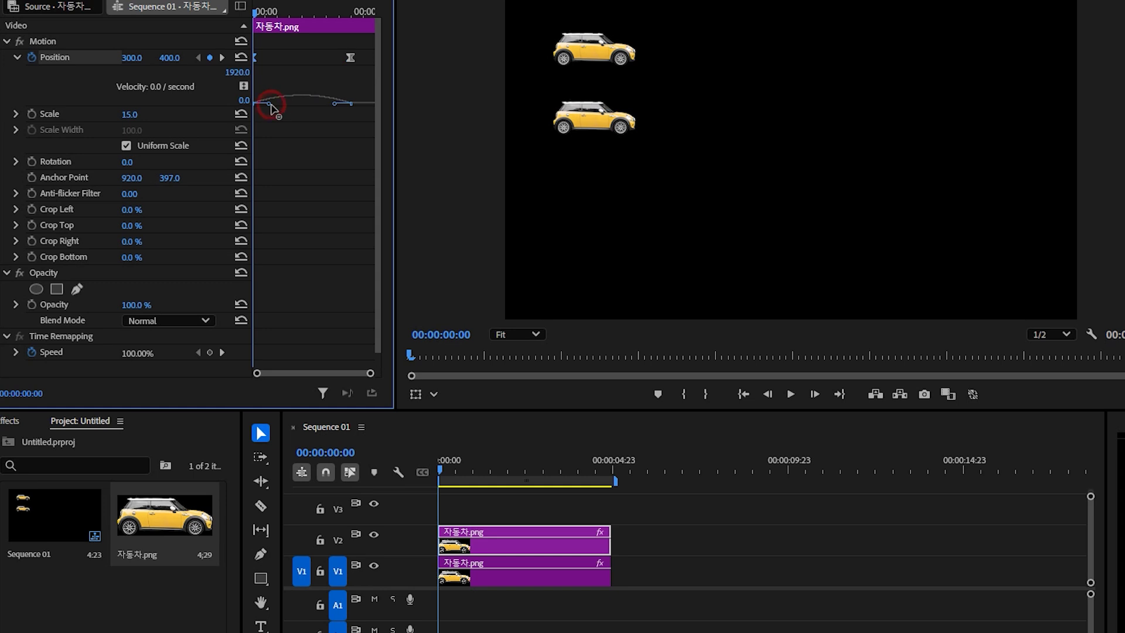
left_click_drag(270, 104, 317, 105)
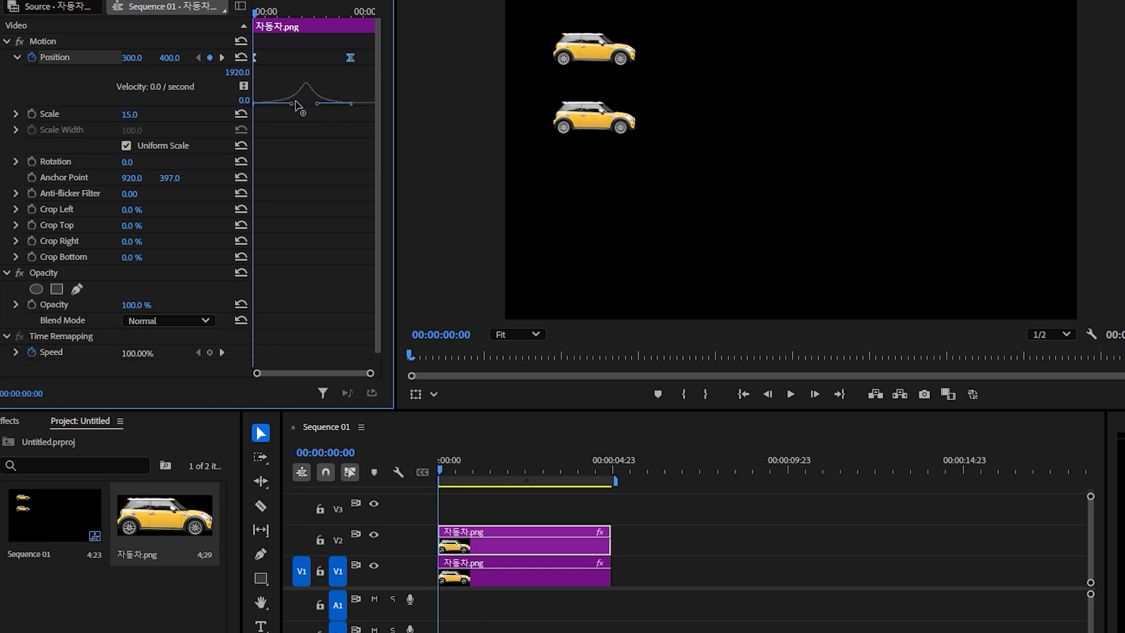
left_click_drag(291, 103, 315, 103)
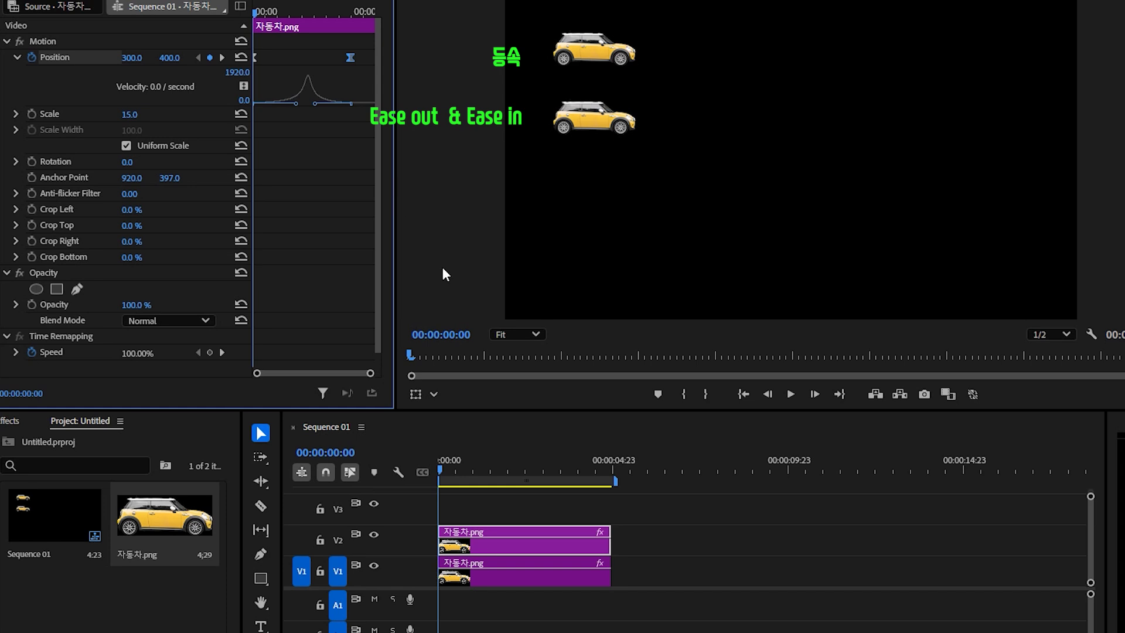
Step: Play the sequence from the start twice to compare the constant-speed car with the eased car, returning to 0 seconds
left_click(441, 475)
key("space")
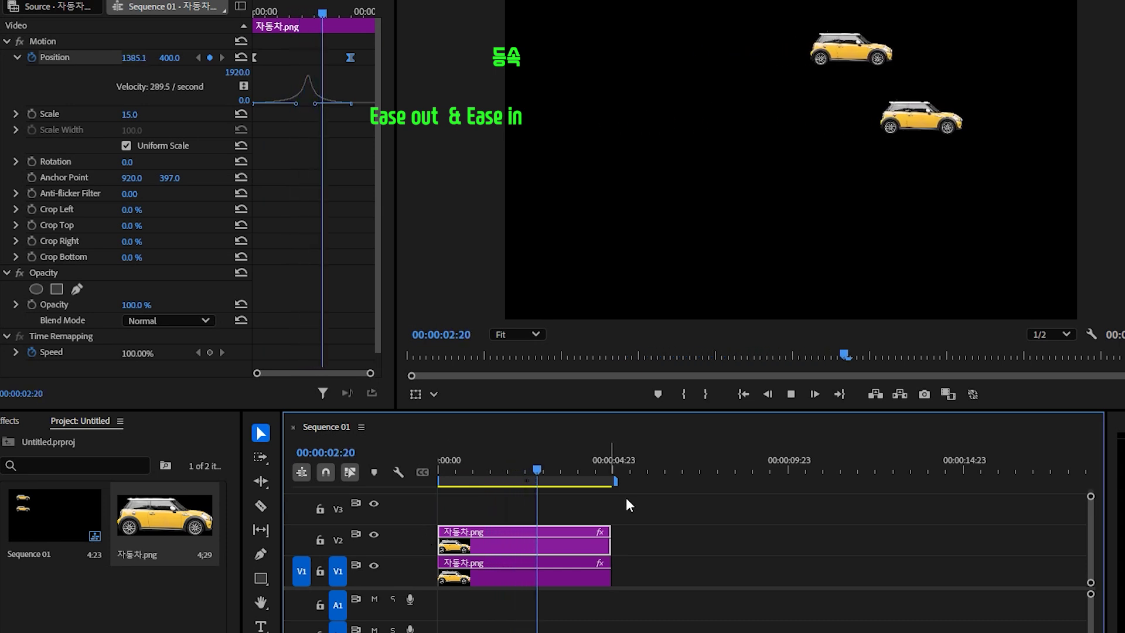
key("space")
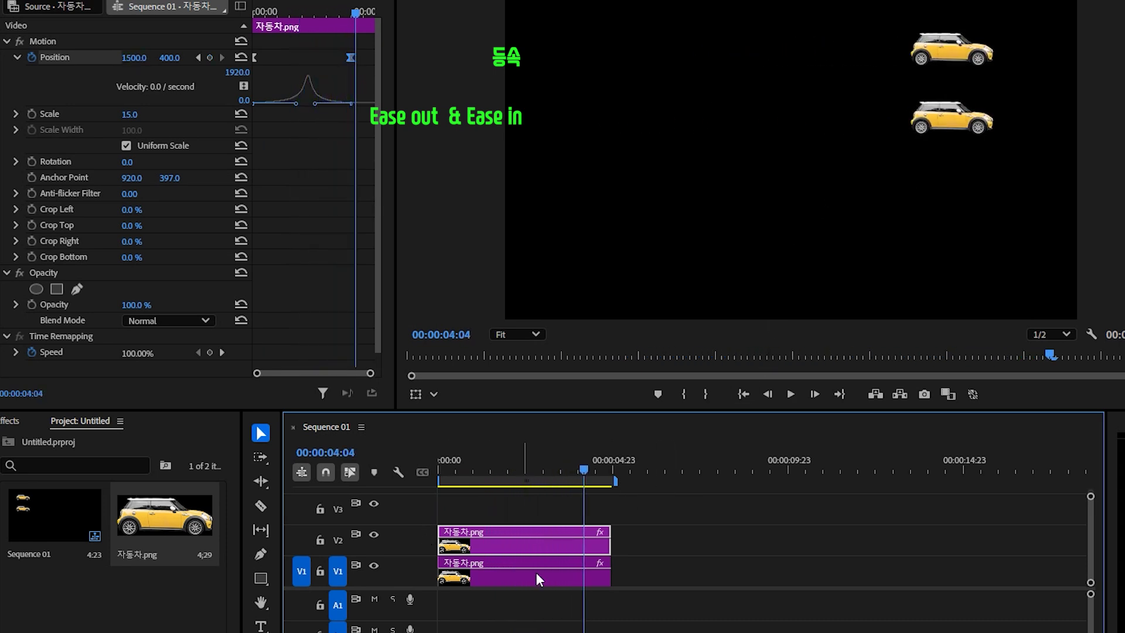
left_click_drag(582, 470, 362, 506)
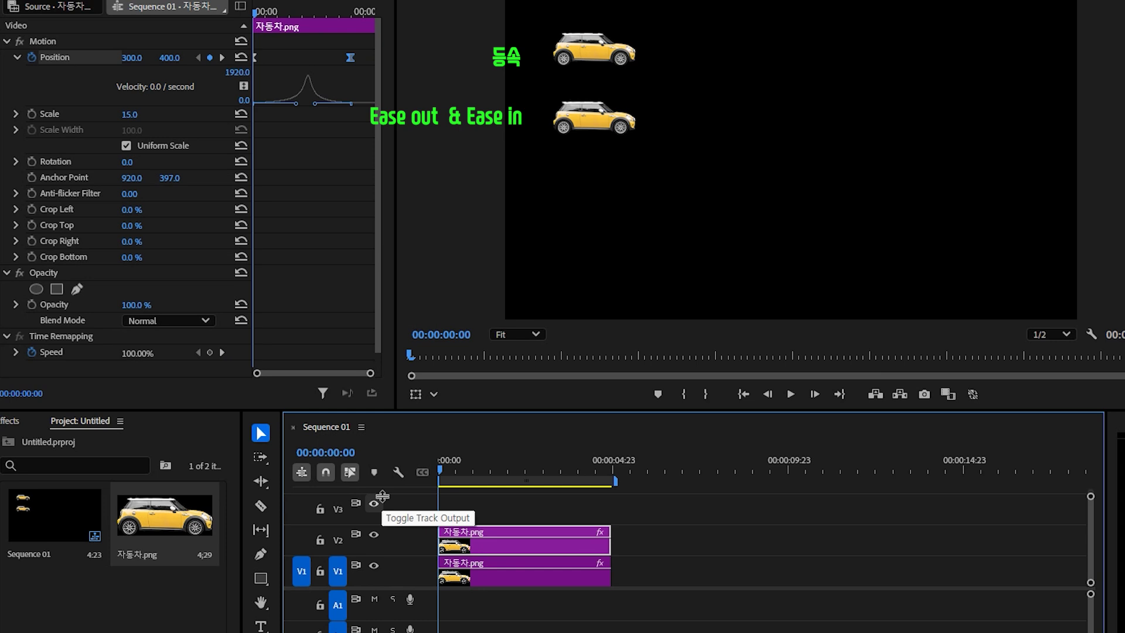
key("space")
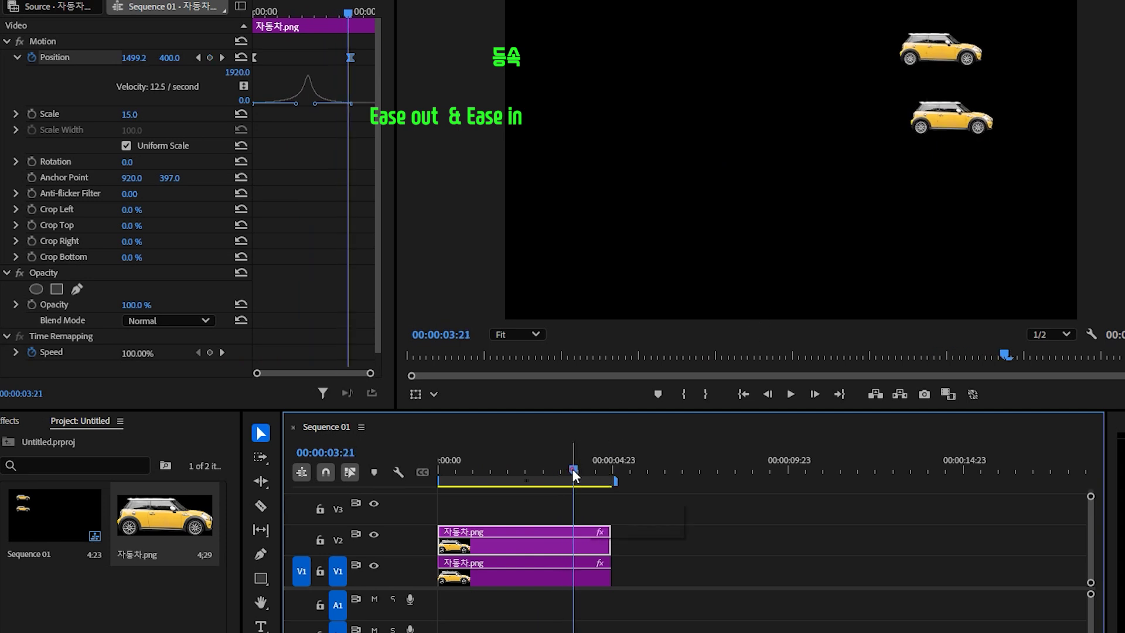
left_click_drag(572, 468, 385, 480)
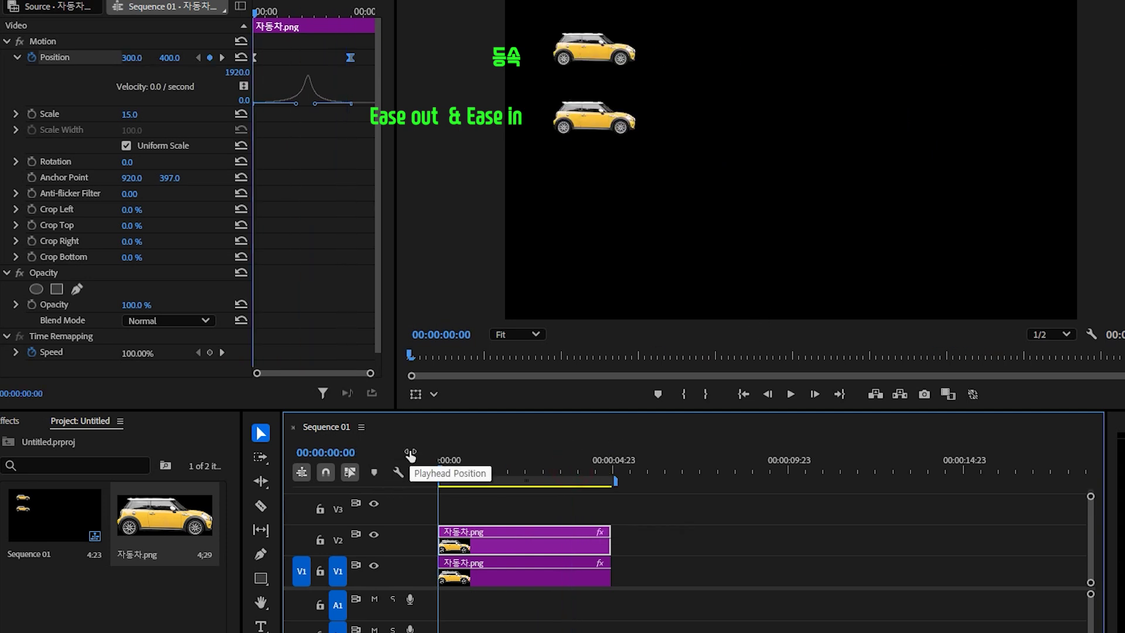
Step: Add 자동차.png to track V3 at the sequence start and set its Scale to 15
left_click_drag(154, 521, 438, 554)
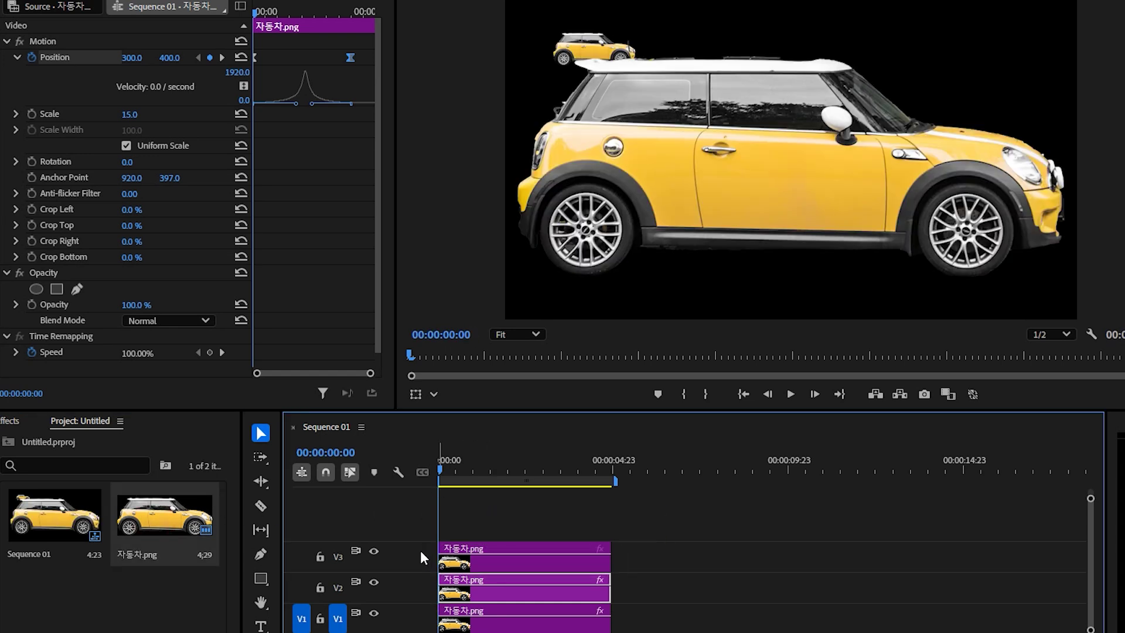
left_click(477, 545)
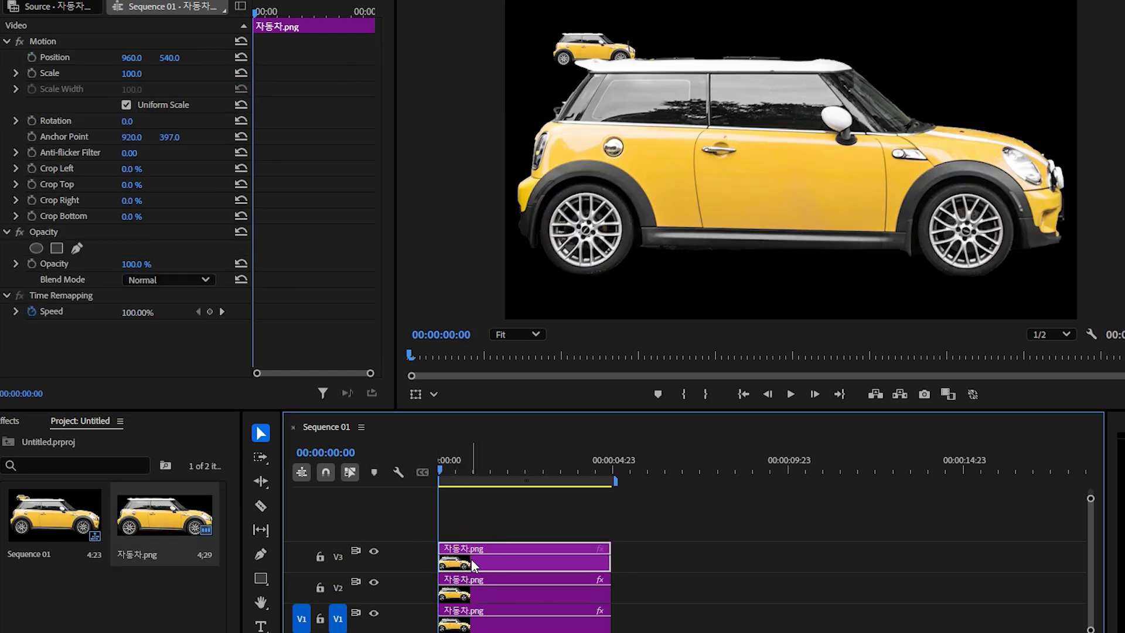
left_click(132, 75)
type("15")
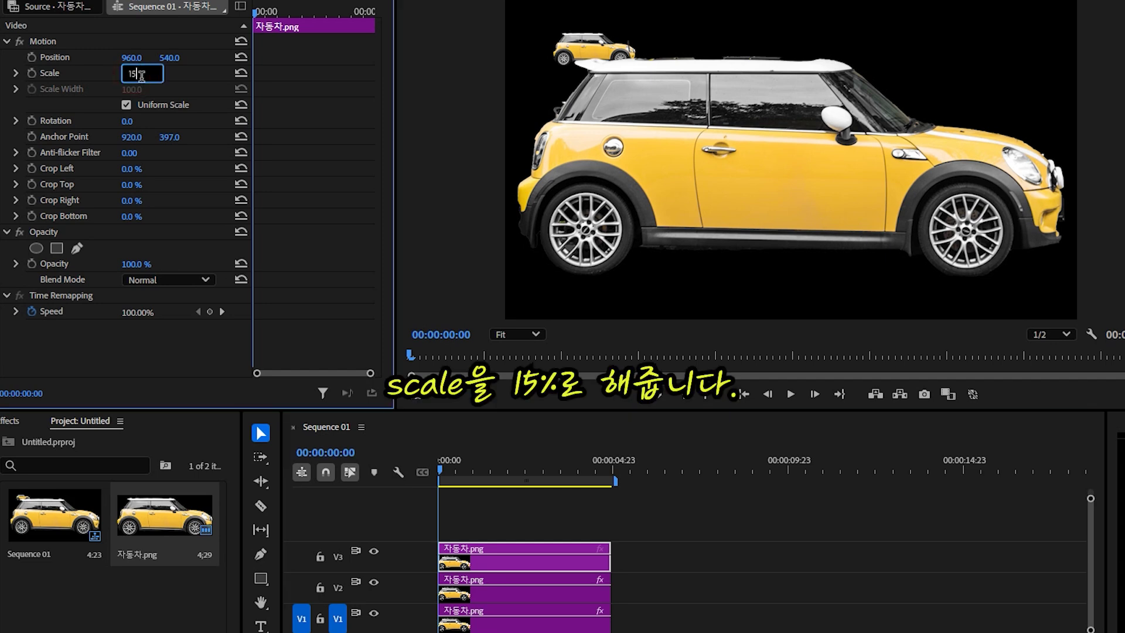
key("Return")
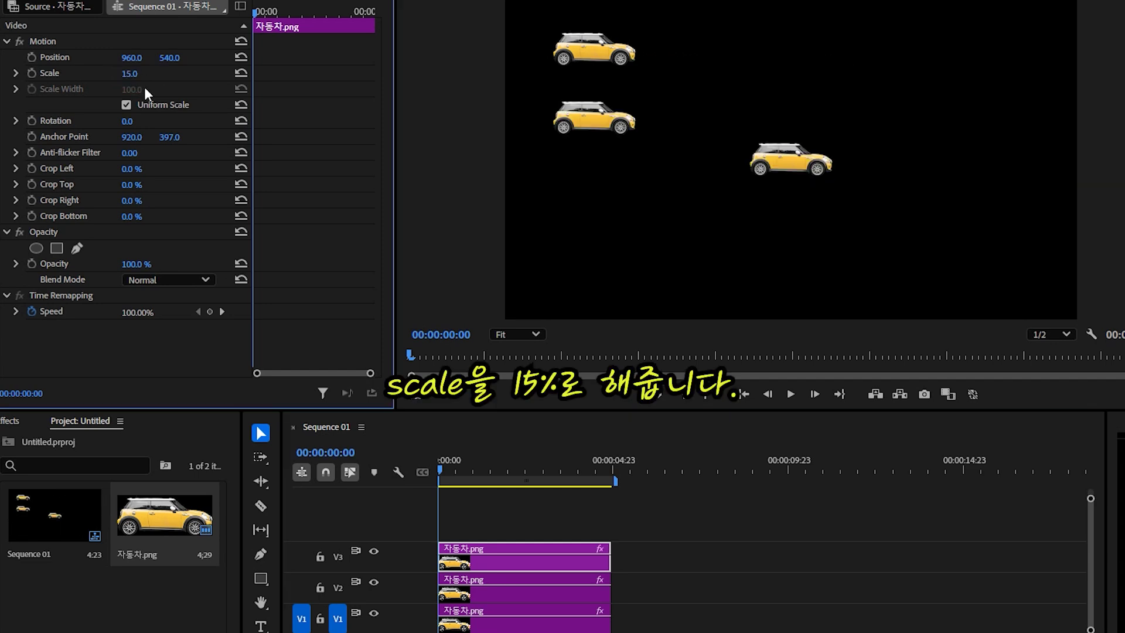
Step: Set the V3 car clip's Position to X 300 and Y 650
left_click(131, 59)
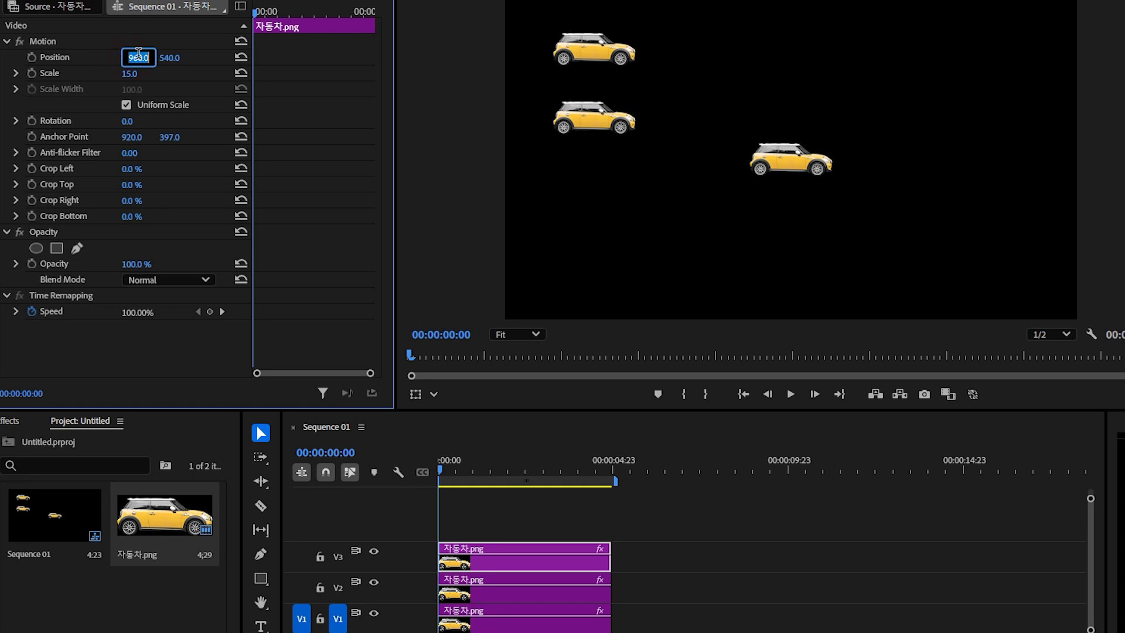
type("3")
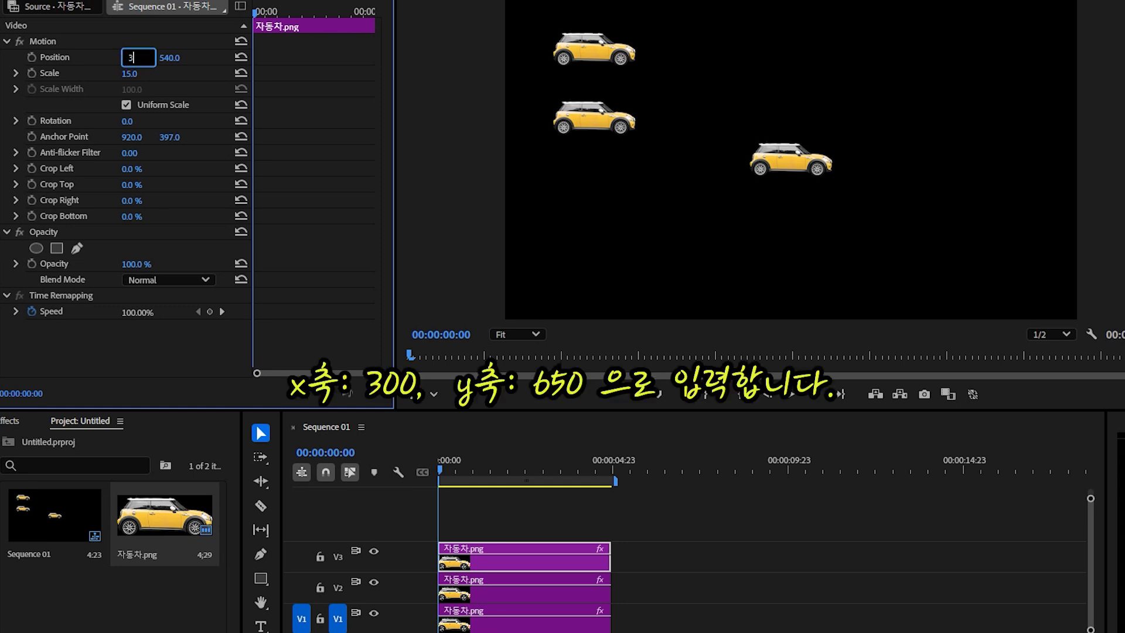
type("00")
key("Return")
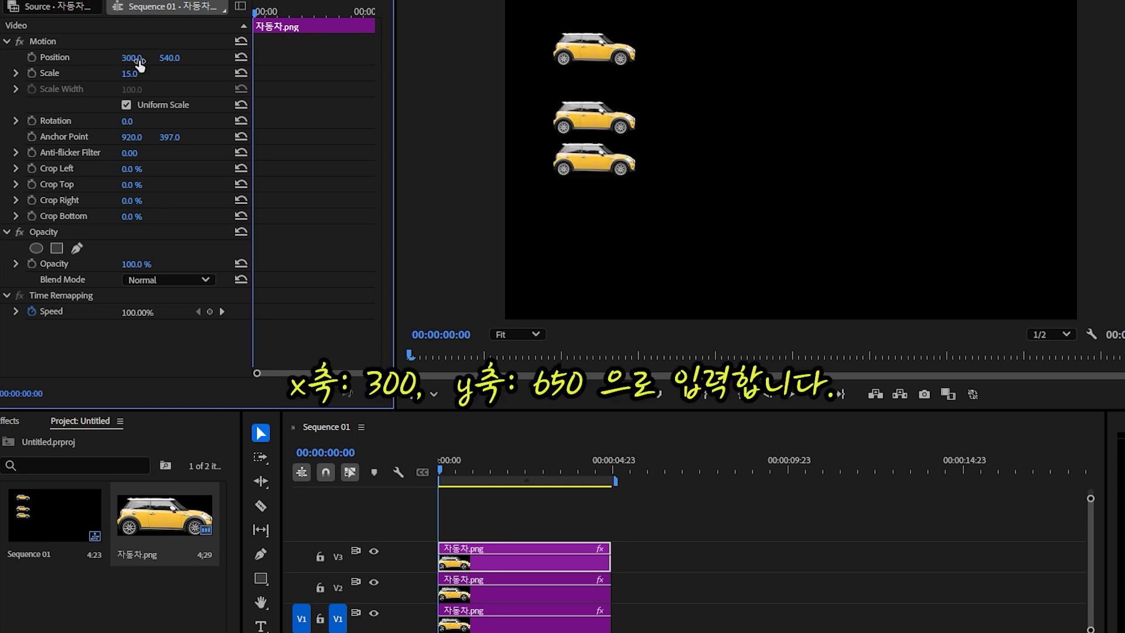
left_click(170, 58)
type("650")
key("Return")
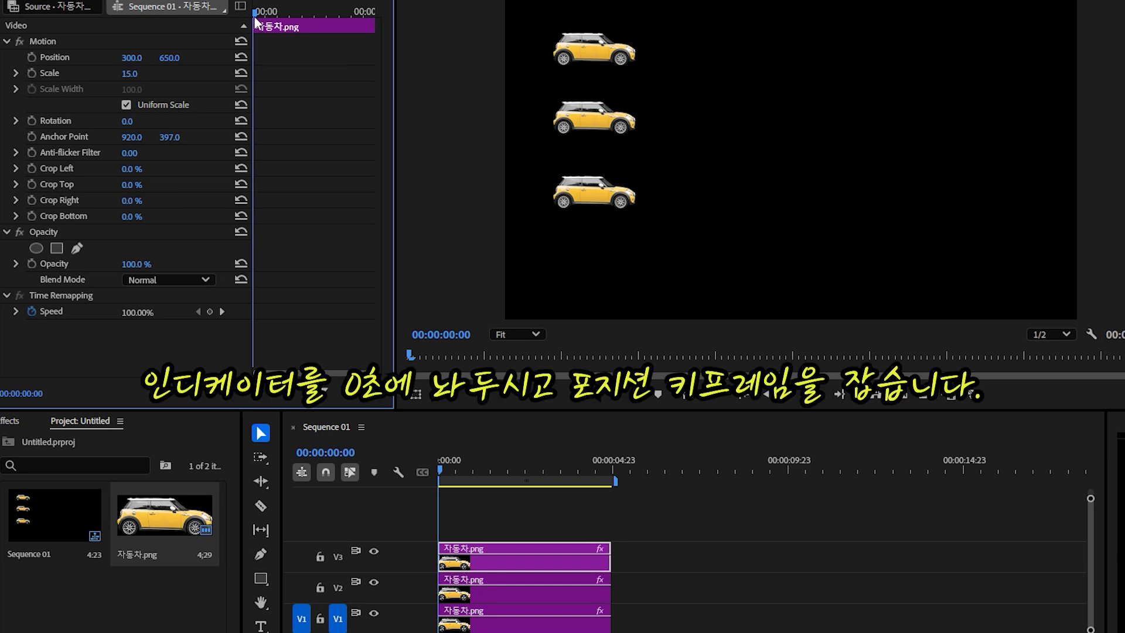
Step: Animate the V3 car with a Position keyframe at 0 seconds and another at 4 seconds with X 1500
left_click(31, 58)
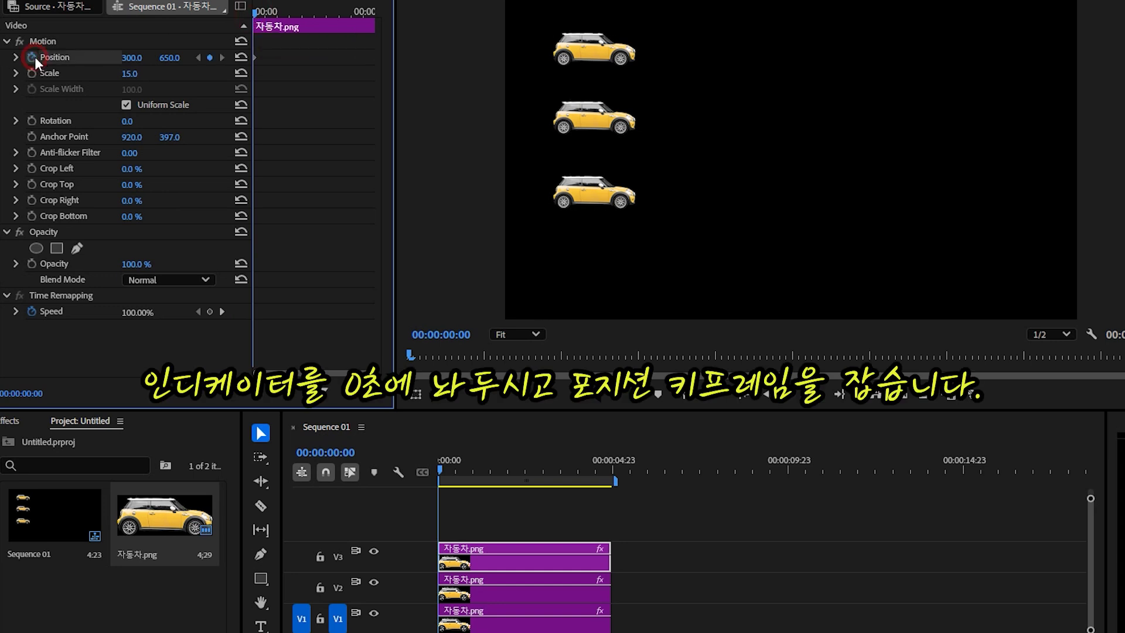
left_click_drag(490, 471, 580, 490)
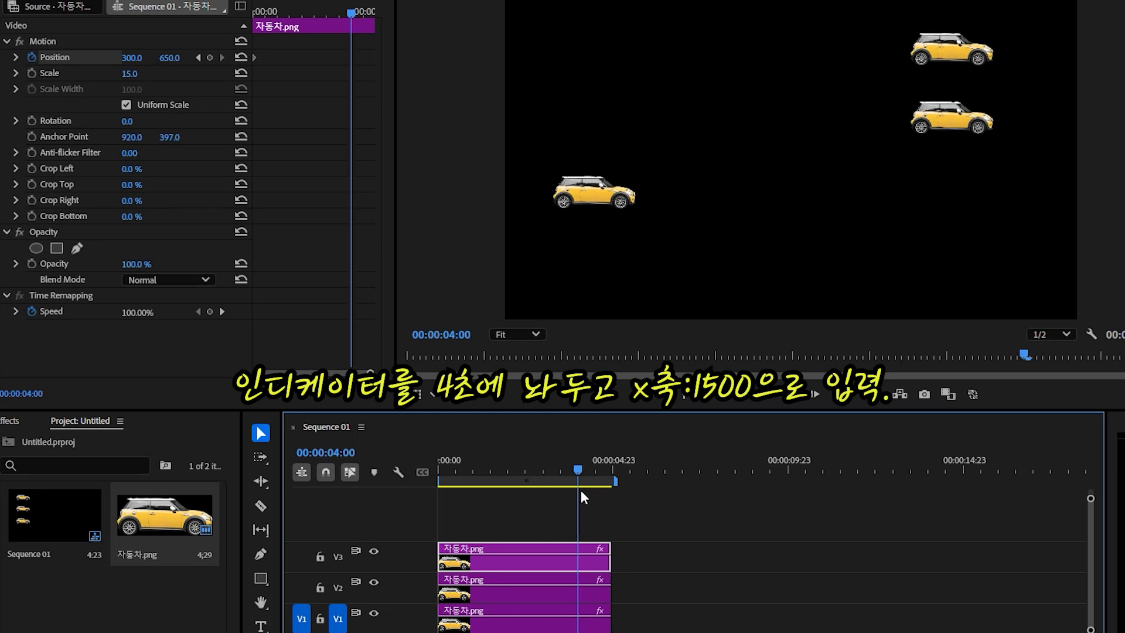
left_click(132, 58)
type("1500")
key("Return")
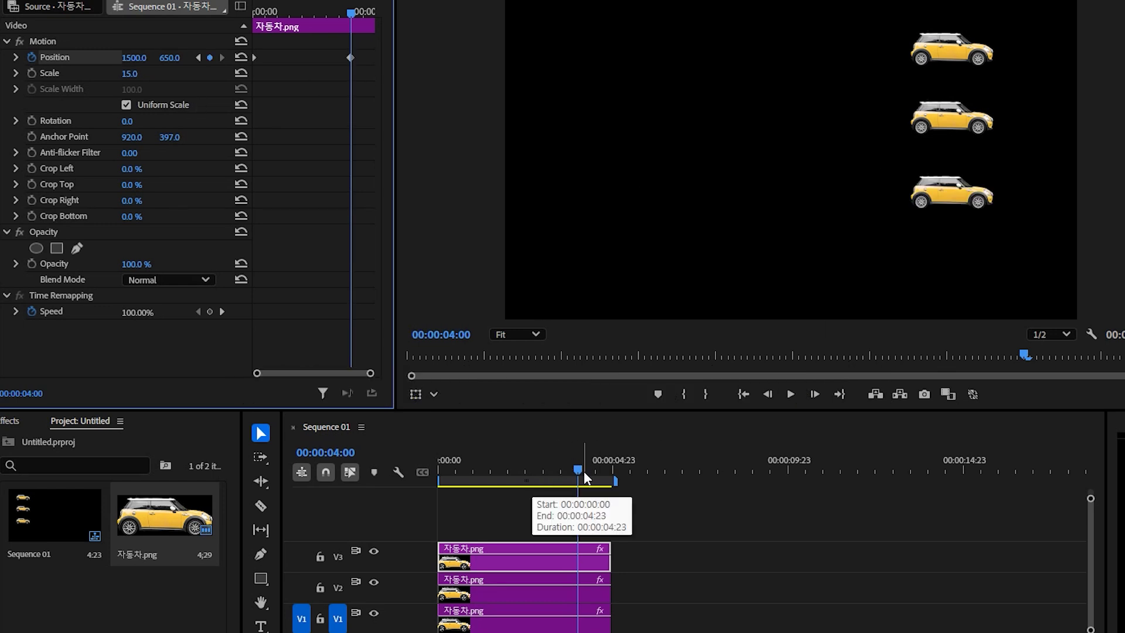
Step: Apply Ease Out to the V3 clip's first Position keyframe and lengthen its velocity handle so the speed peaks near the end
left_click(17, 58)
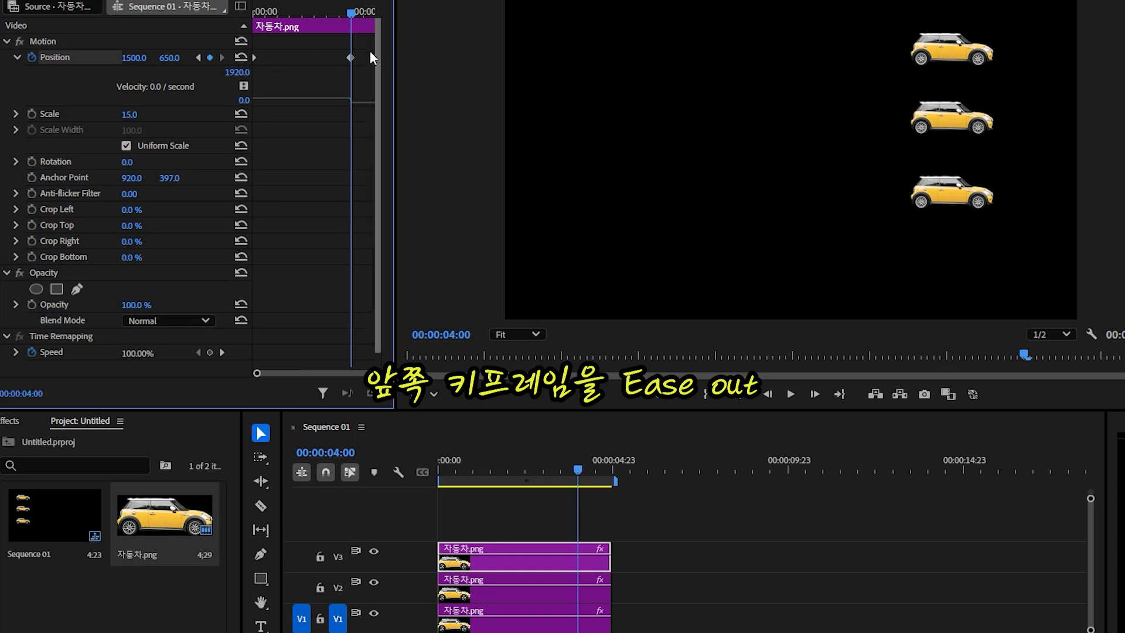
right_click(256, 56)
mouse_move(329, 188)
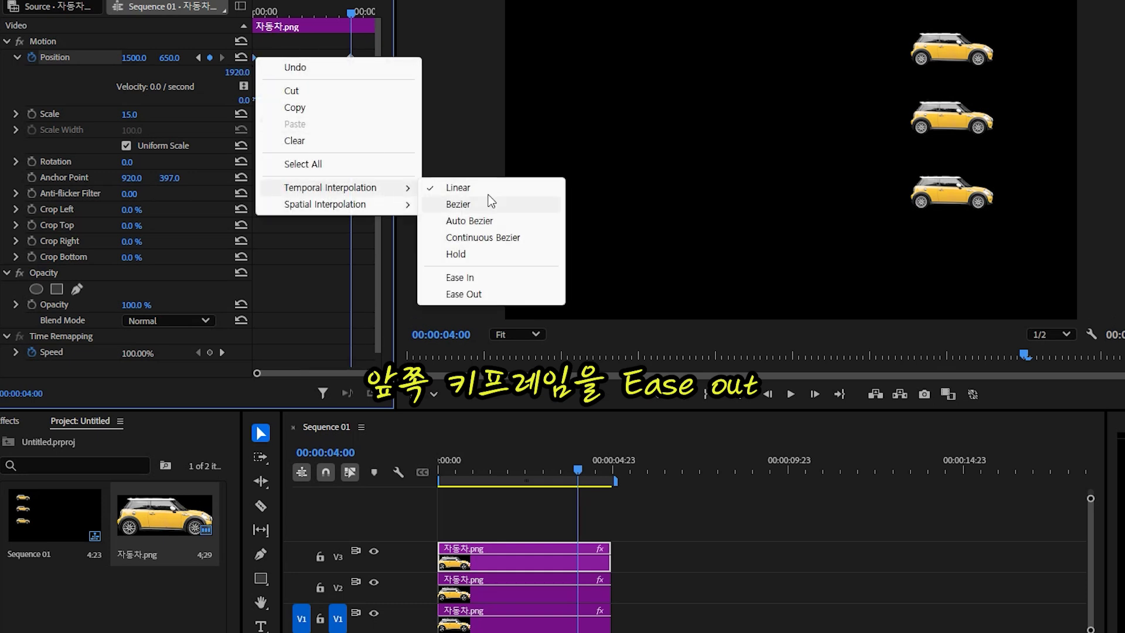
left_click(468, 293)
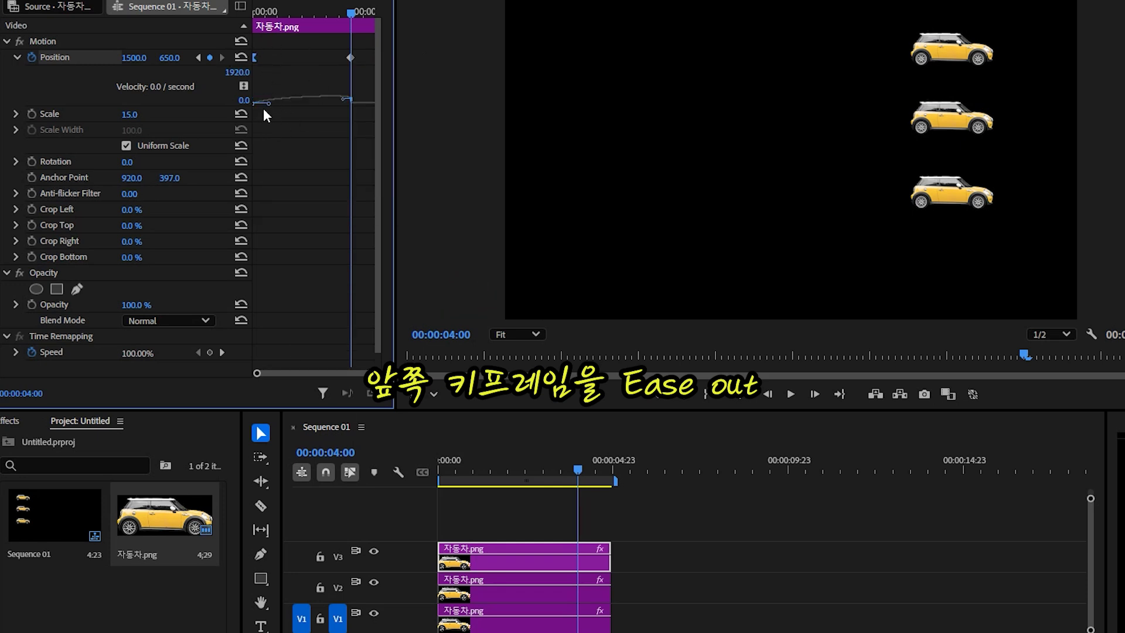
left_click_drag(268, 104, 313, 107)
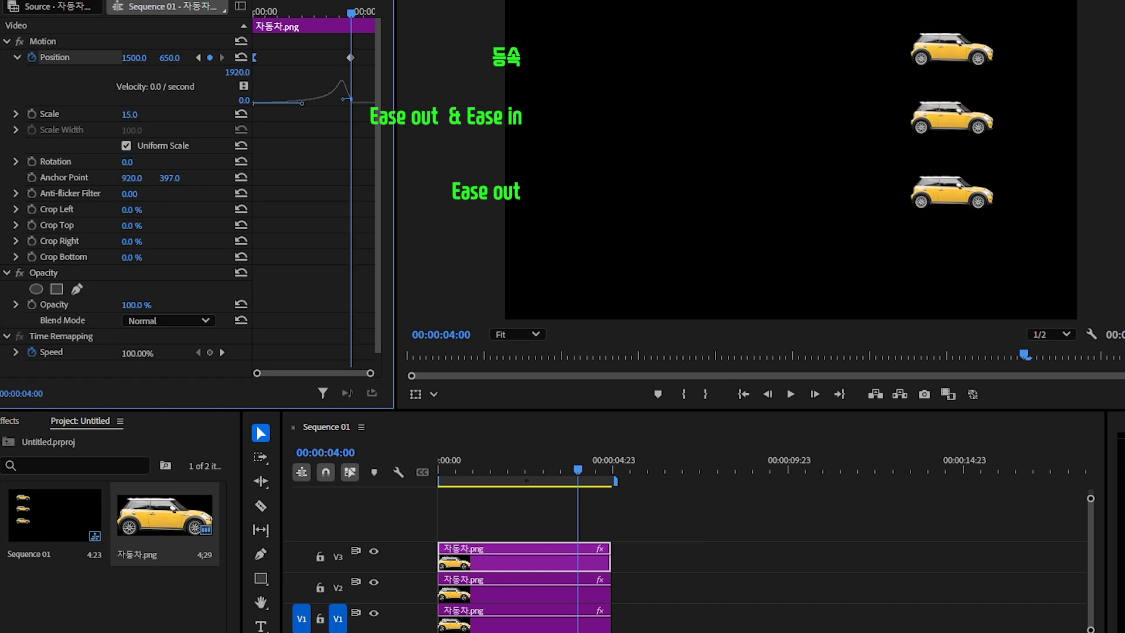
Step: Play the sequence from the start to compare the Ease Out car on V3 with the other two cars
left_click_drag(574, 469, 407, 495)
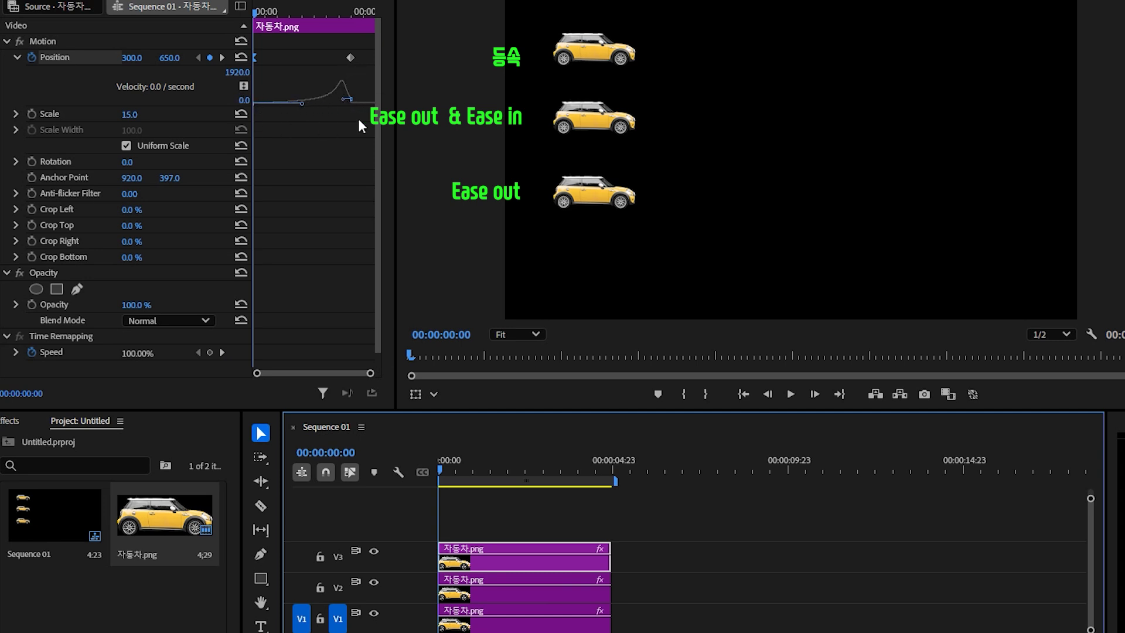
key("space")
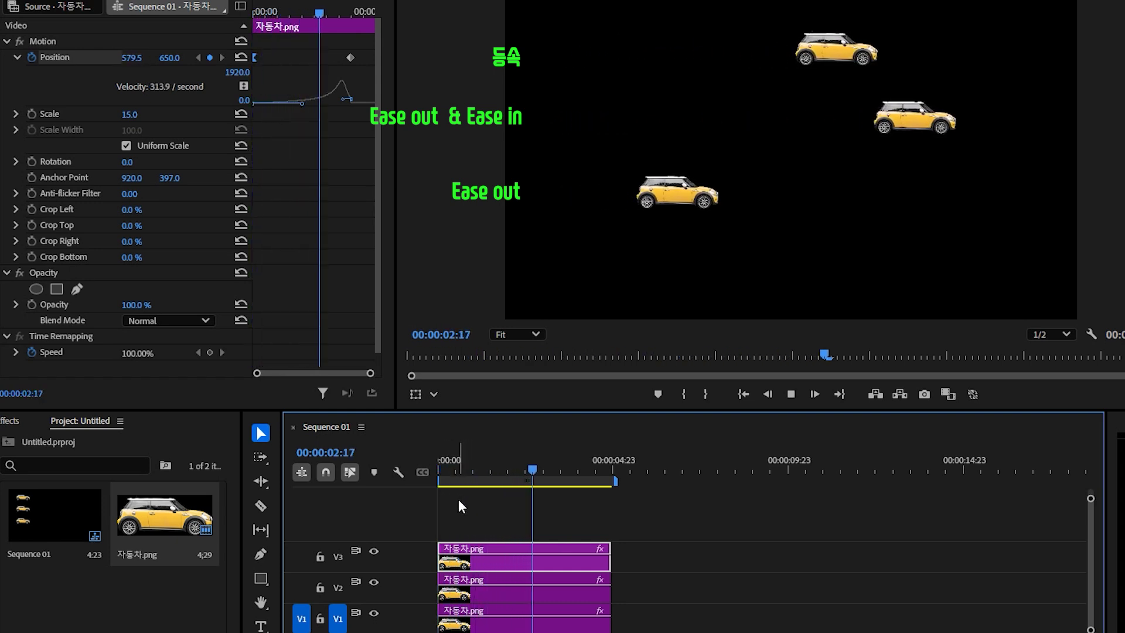
key("space")
key("space")
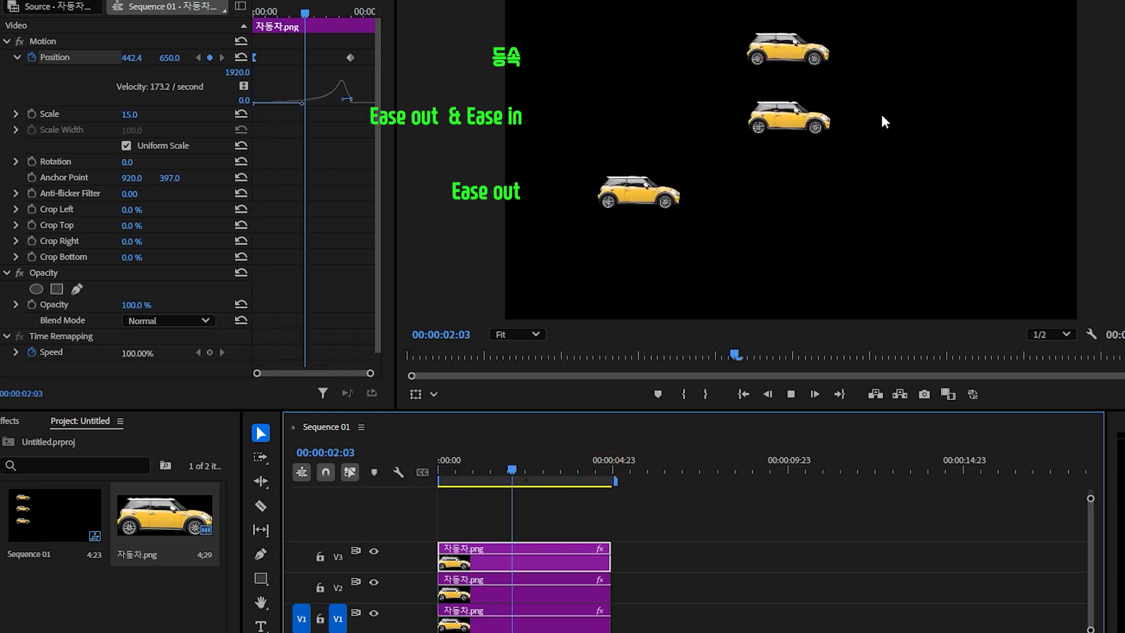
key("space")
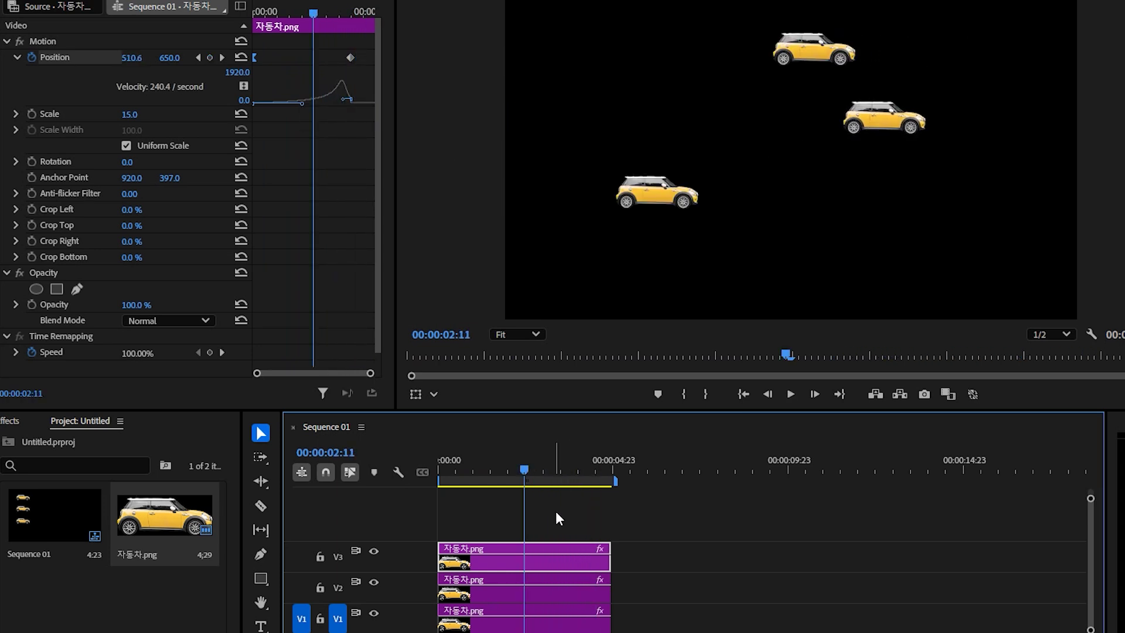
Step: Add 자동차.png to a new track V4 at the sequence start and set its Scale to 15
left_click_drag(166, 516, 413, 531)
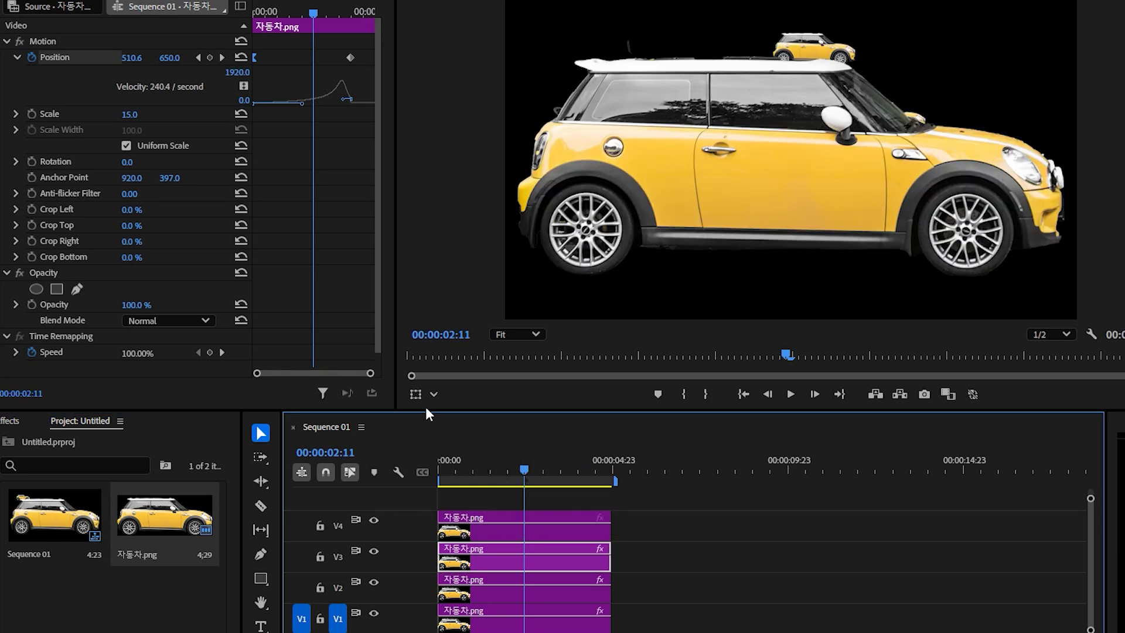
left_click(489, 532)
left_click(129, 73)
type("15")
key("Return")
Step: Set the V4 car clip's Position to X 300 and Y 900
left_click(139, 52)
type("300")
key("Return")
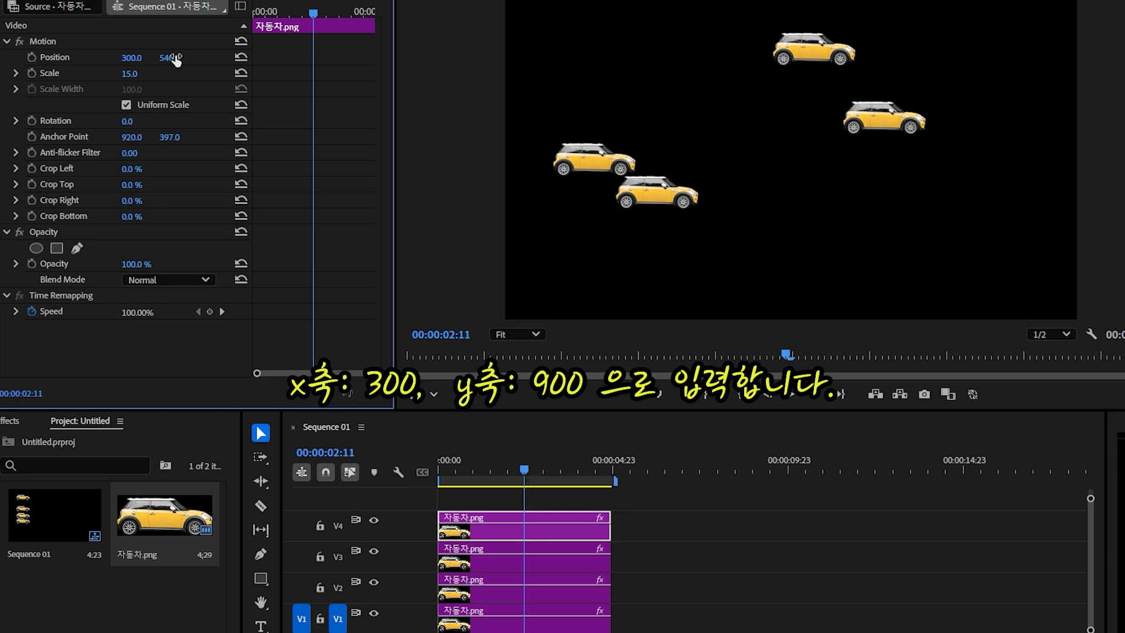
left_click(175, 58)
type("900")
key("Return")
Step: Animate the V4 car with a Position keyframe at 0 seconds and another at 4 seconds with X 1500
left_click_drag(523, 468, 420, 472)
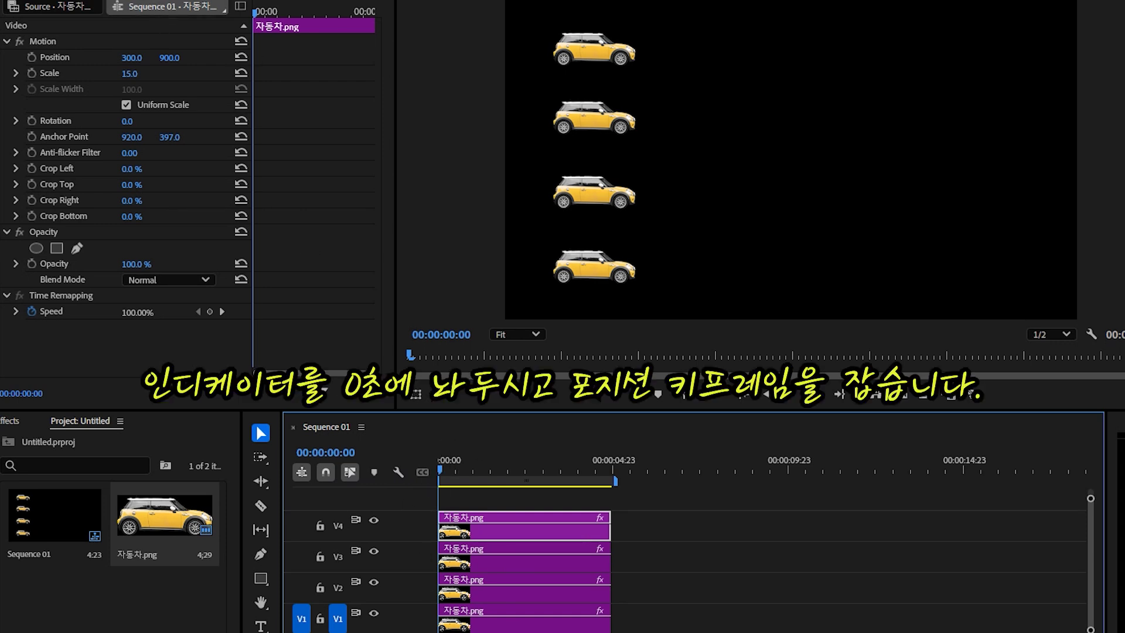
left_click(31, 57)
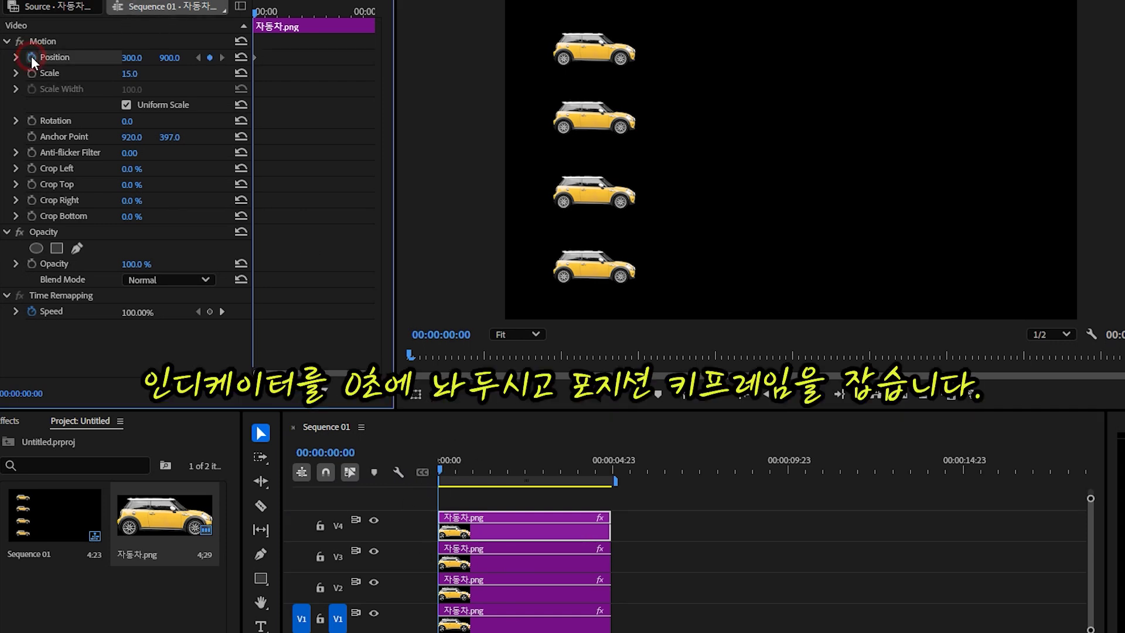
left_click_drag(495, 481, 579, 483)
left_click(132, 57)
type("1500")
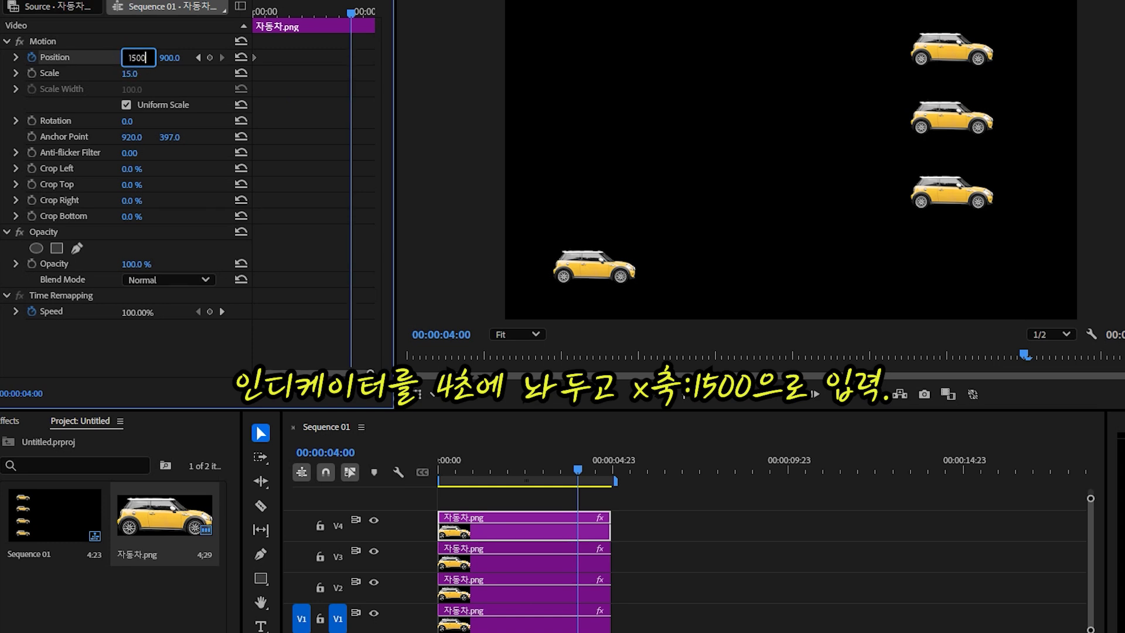
key("Return")
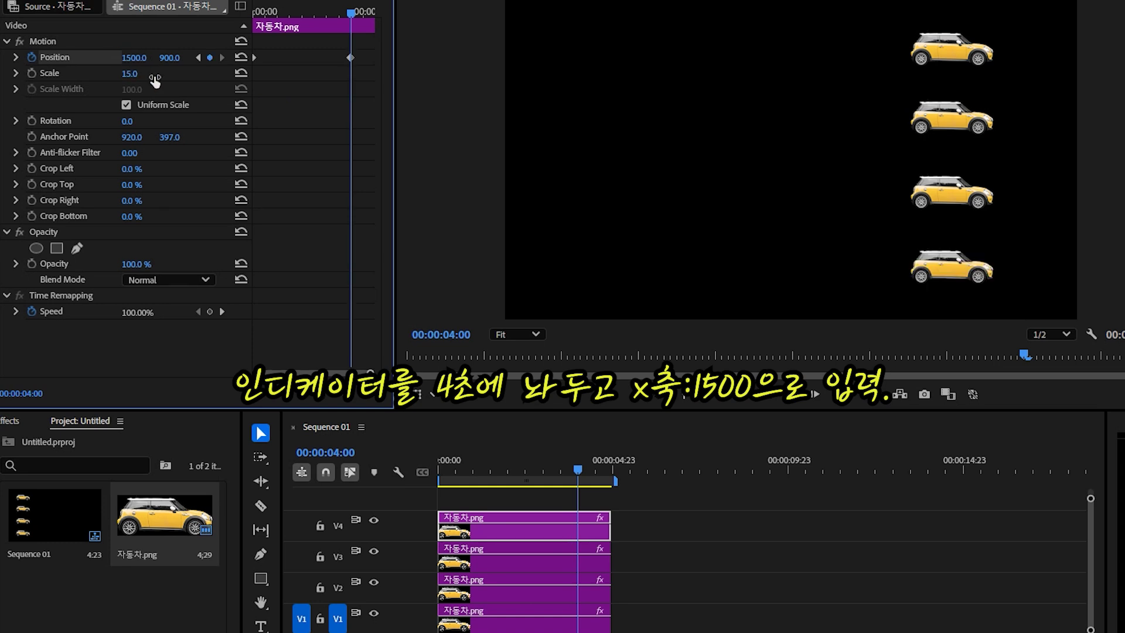
Step: Apply Ease In to the V4 car's Position keyframe at 4 seconds and lengthen its velocity handle so the car starts fast and slows down gradually
left_click(15, 58)
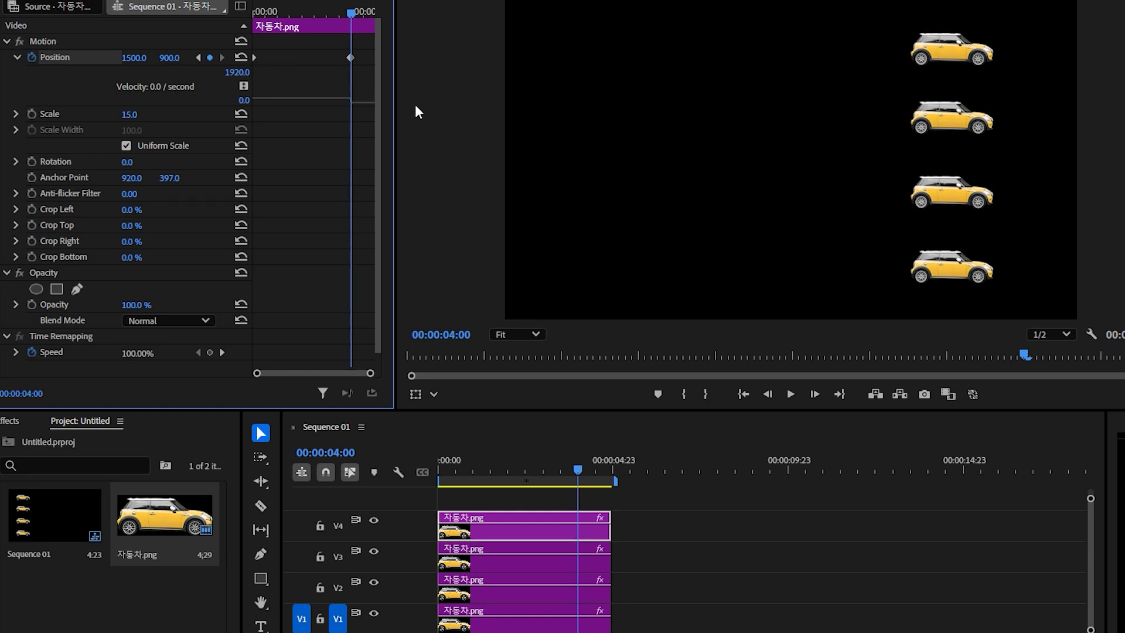
right_click(350, 58)
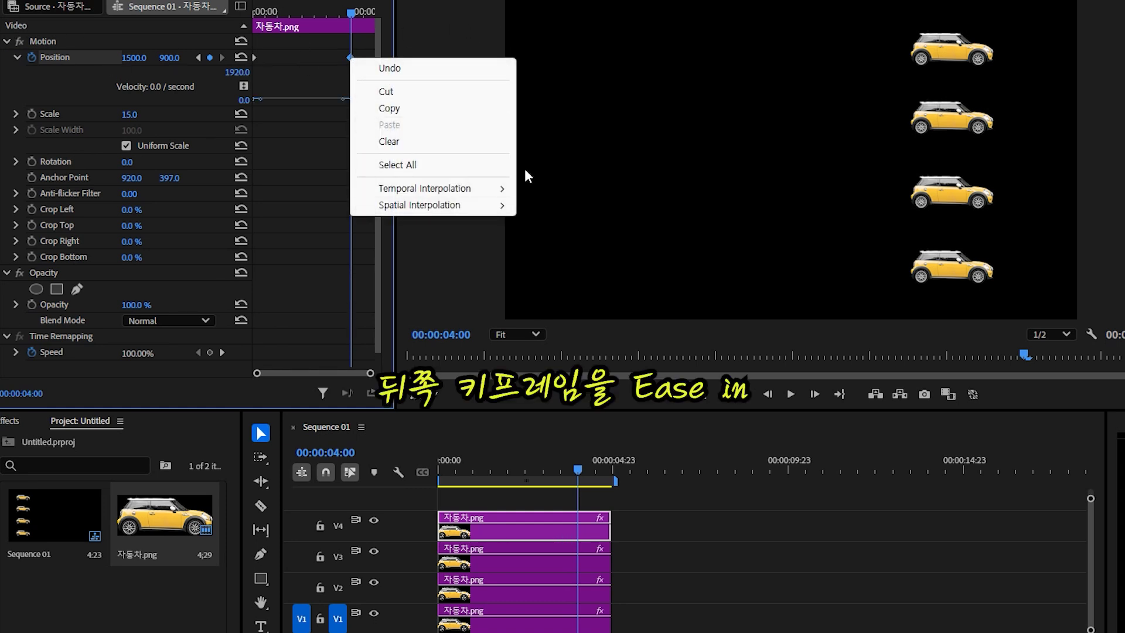
mouse_move(495, 188)
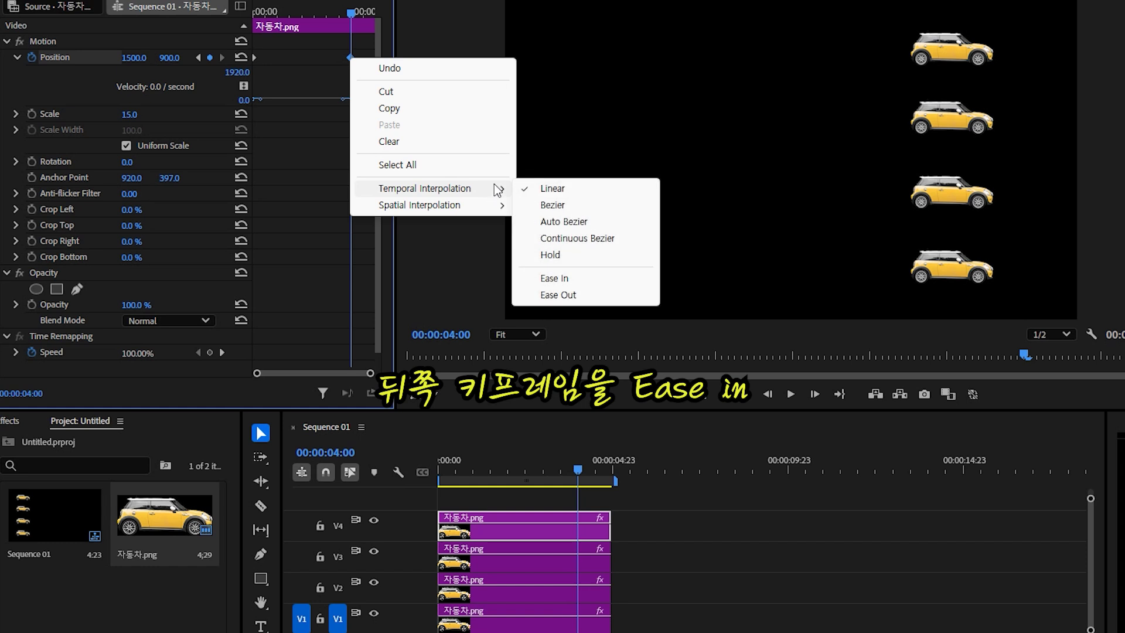
left_click(575, 279)
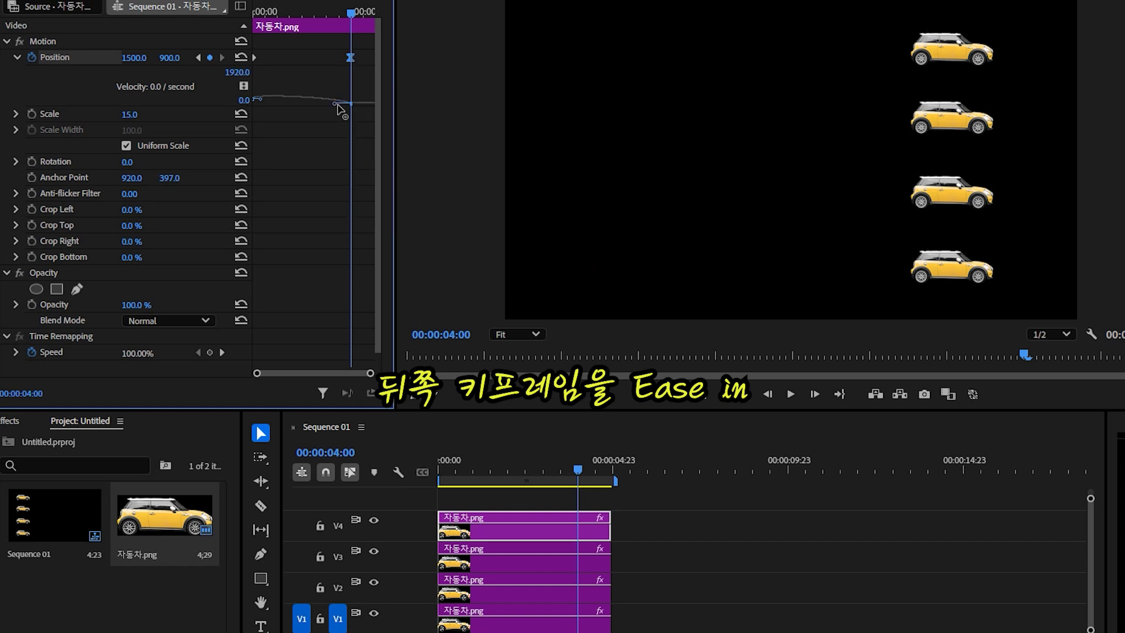
left_click_drag(335, 104, 301, 104)
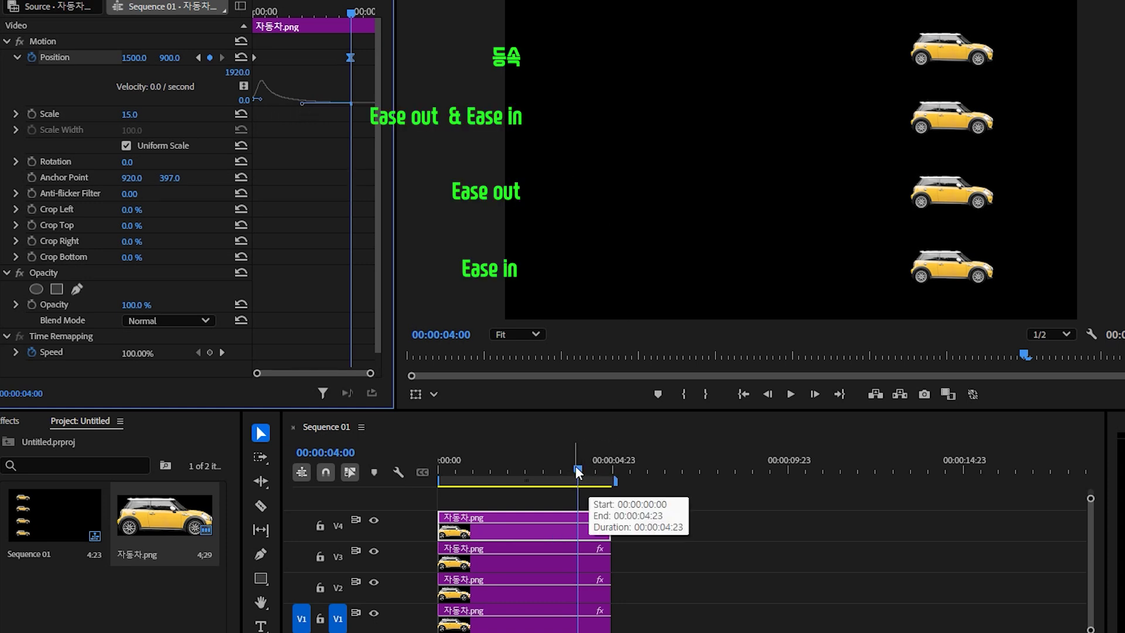
Step: Play the sequence from the start to compare the motion of all four cars
left_click_drag(575, 468, 417, 461)
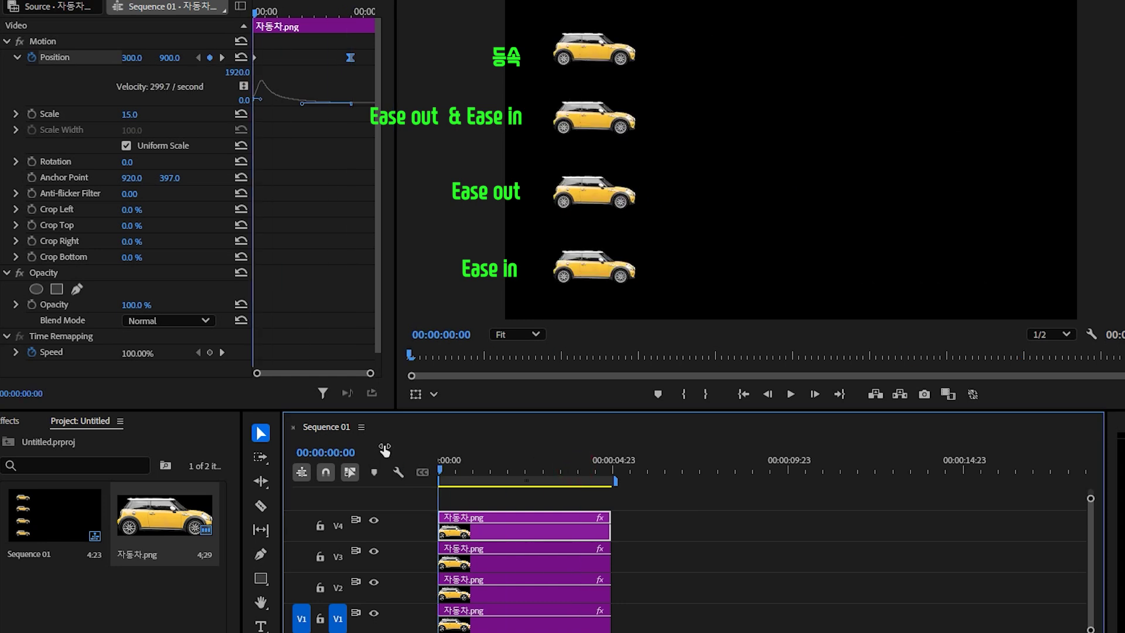
key("space")
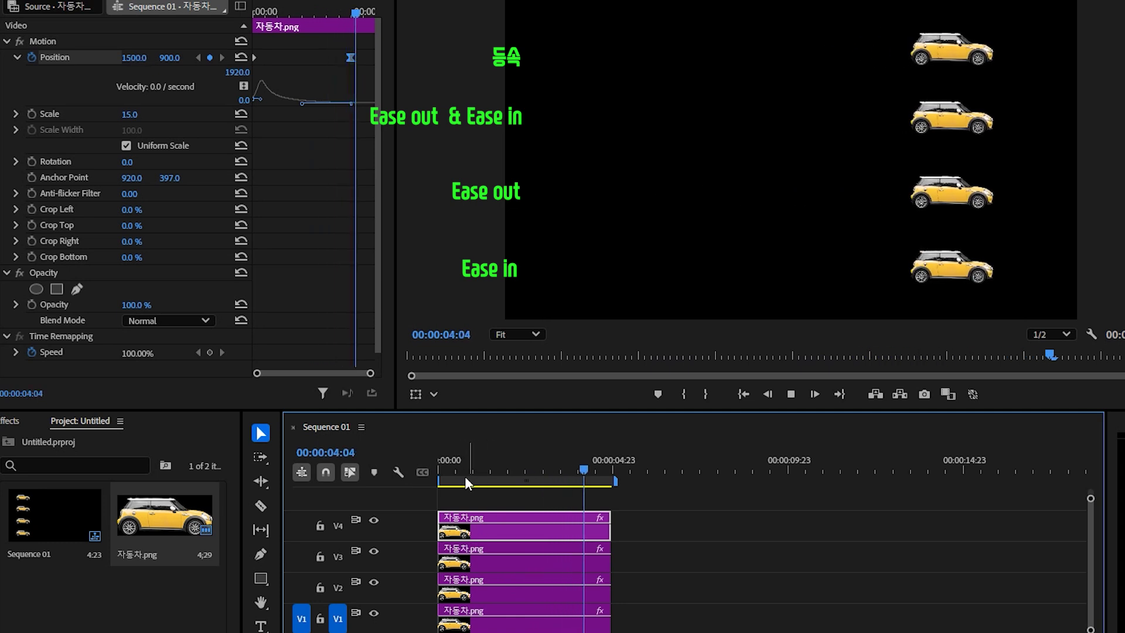
left_click_drag(606, 463, 434, 486)
key("space")
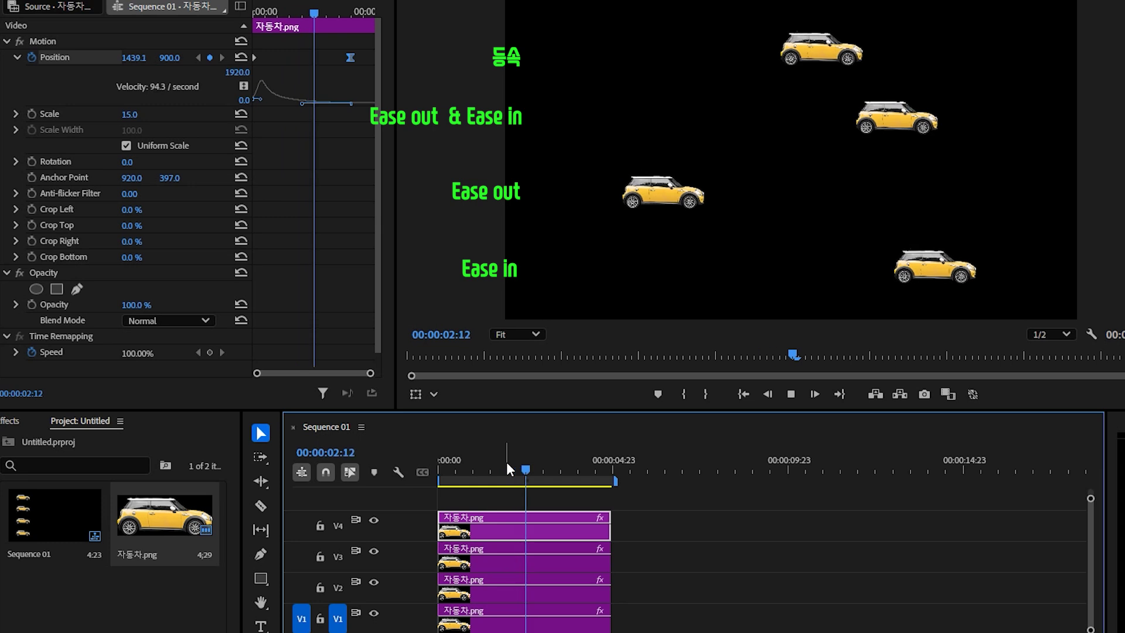
left_click(451, 464)
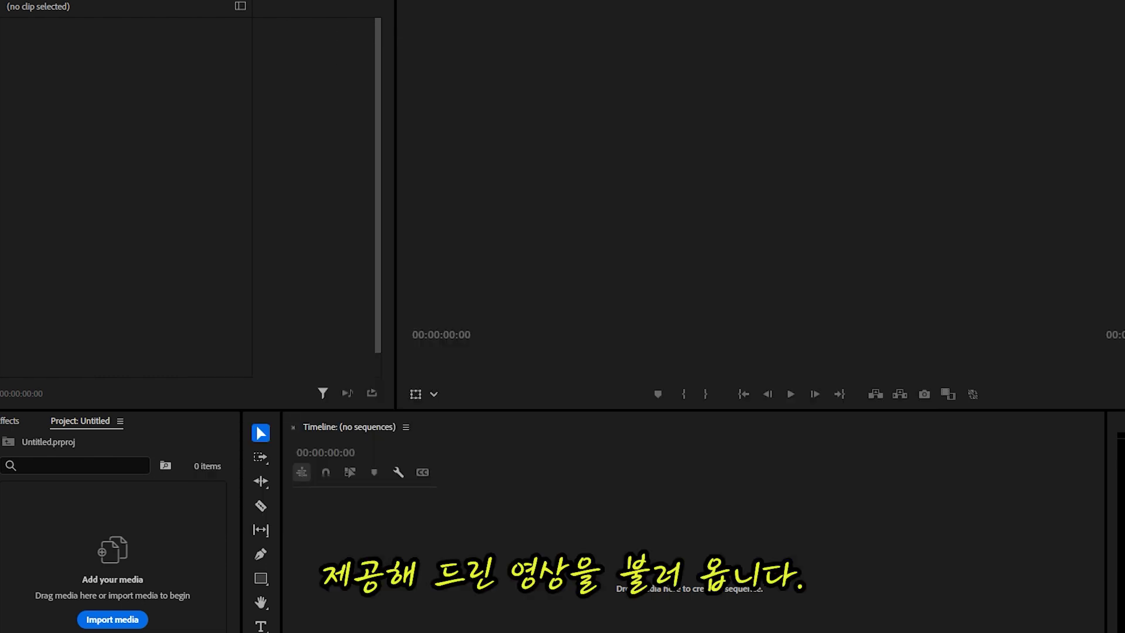
Step: Import 알파매트_Lumiere.mp4 into the empty project, build a sequence from it, and mute audio track A1
left_click_drag(1124, 363, 152, 562)
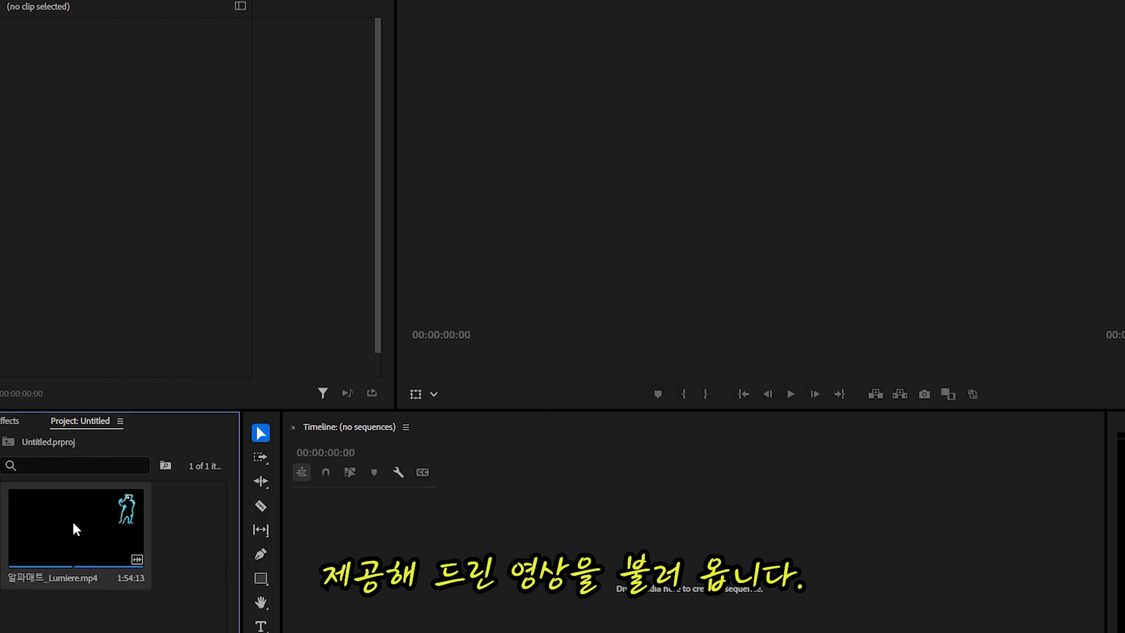
left_click_drag(72, 522, 476, 564)
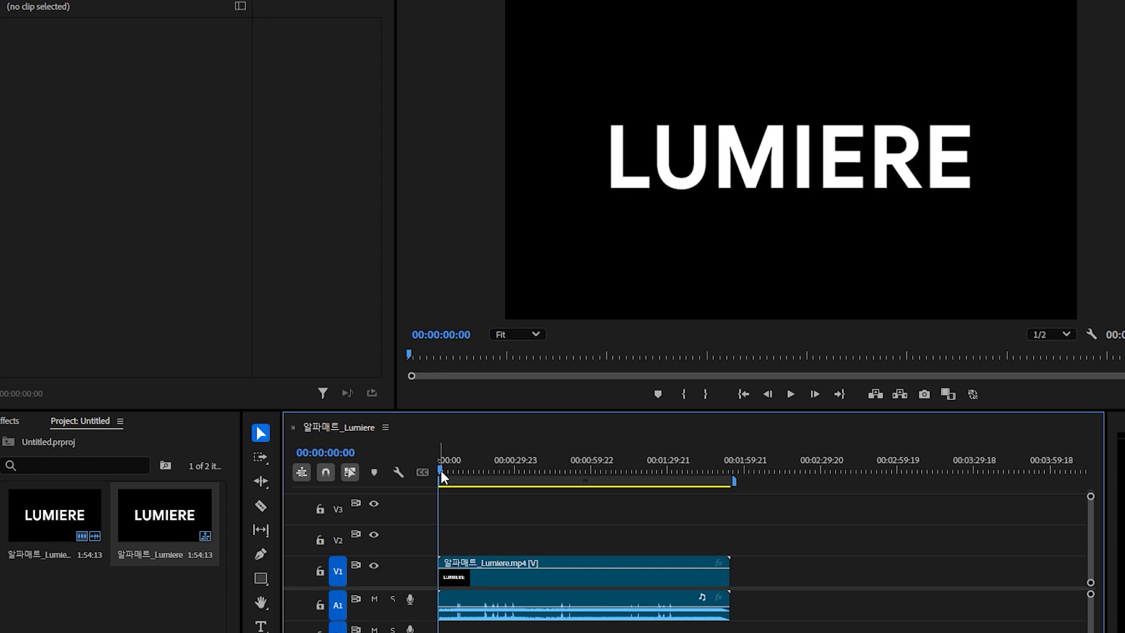
left_click_drag(440, 470, 457, 472)
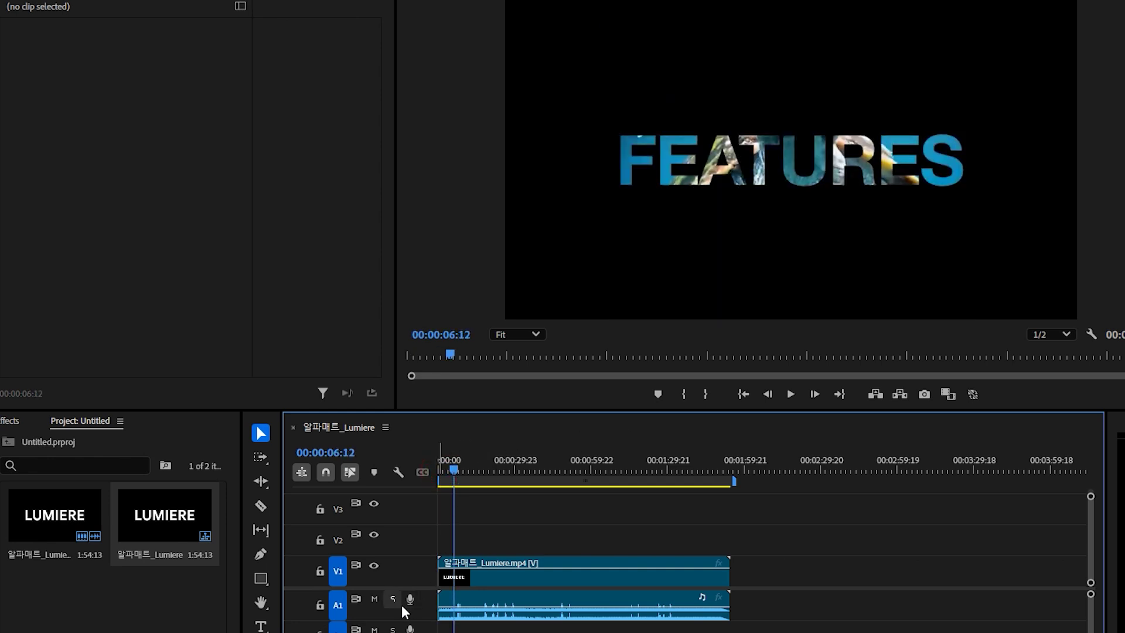
left_click(375, 598)
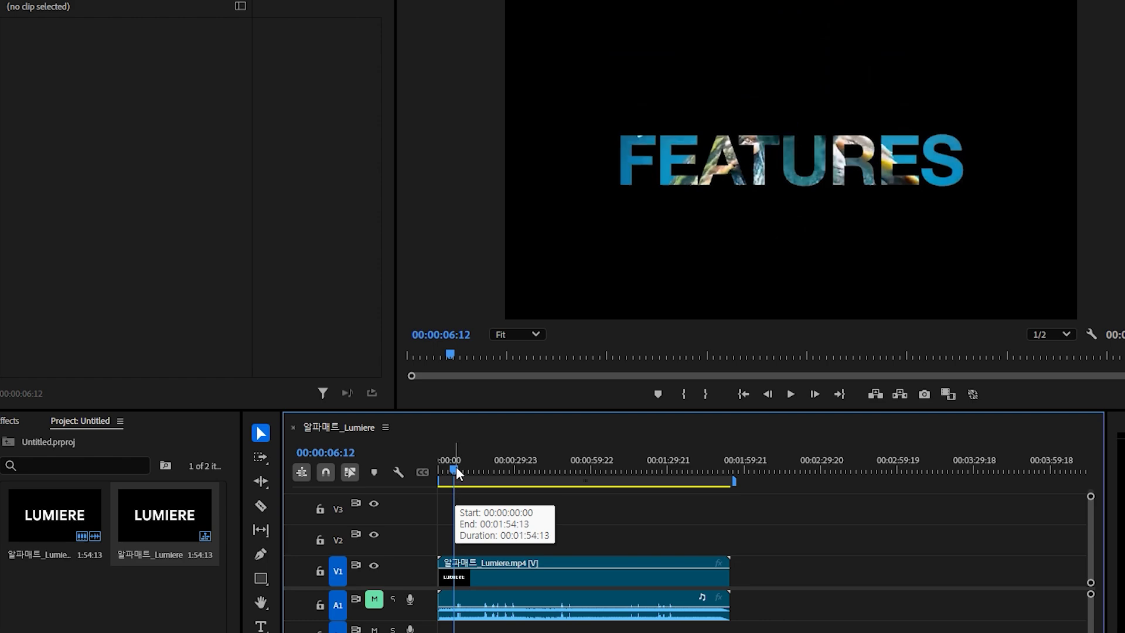
Step: Split the Lumiere clip on V1 at 00:00:03:07 with the Razor tool
left_click_drag(455, 467, 431, 468)
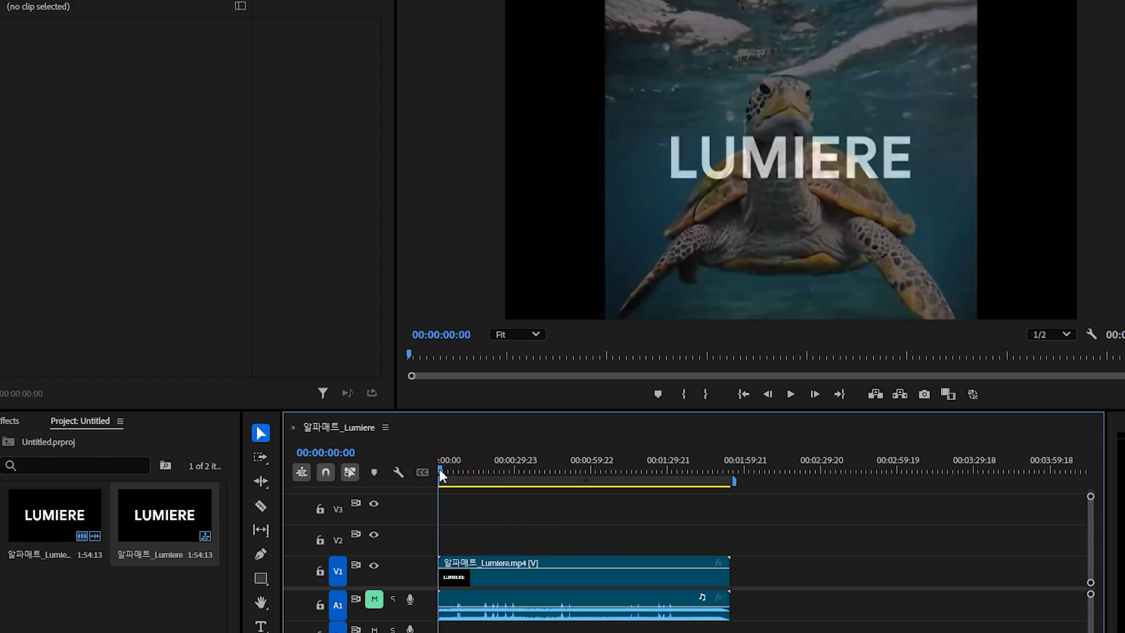
mouse_move(440, 469)
left_mouse_down()
mouse_move(459, 465)
mouse_move(419, 472)
mouse_move(455, 473)
left_mouse_up()
key("=")
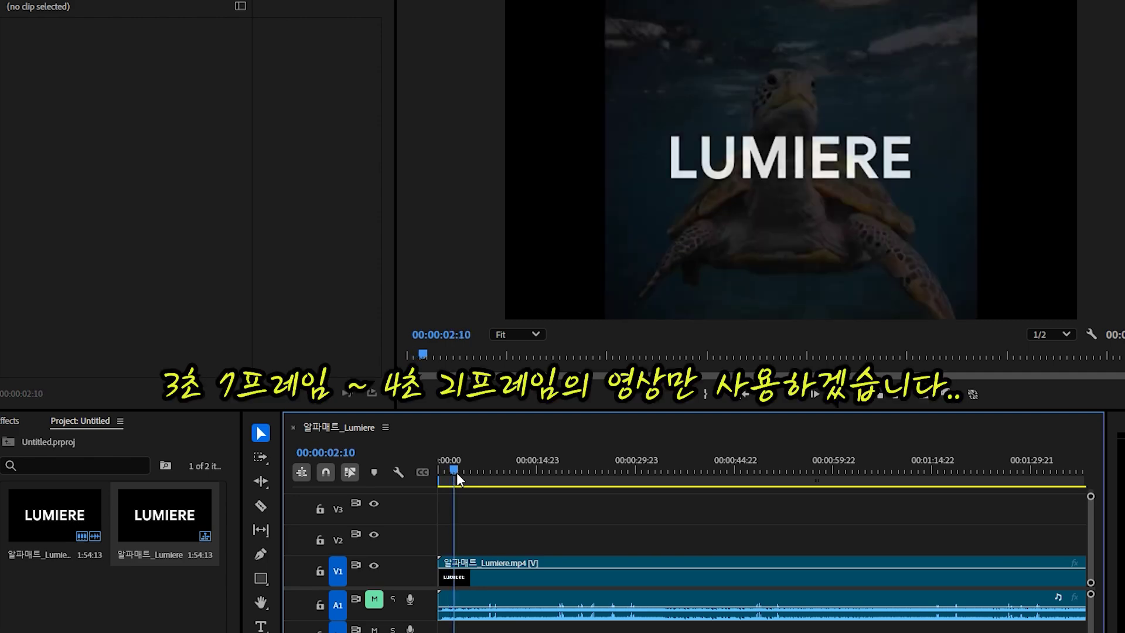
left_click_drag(456, 472, 462, 473)
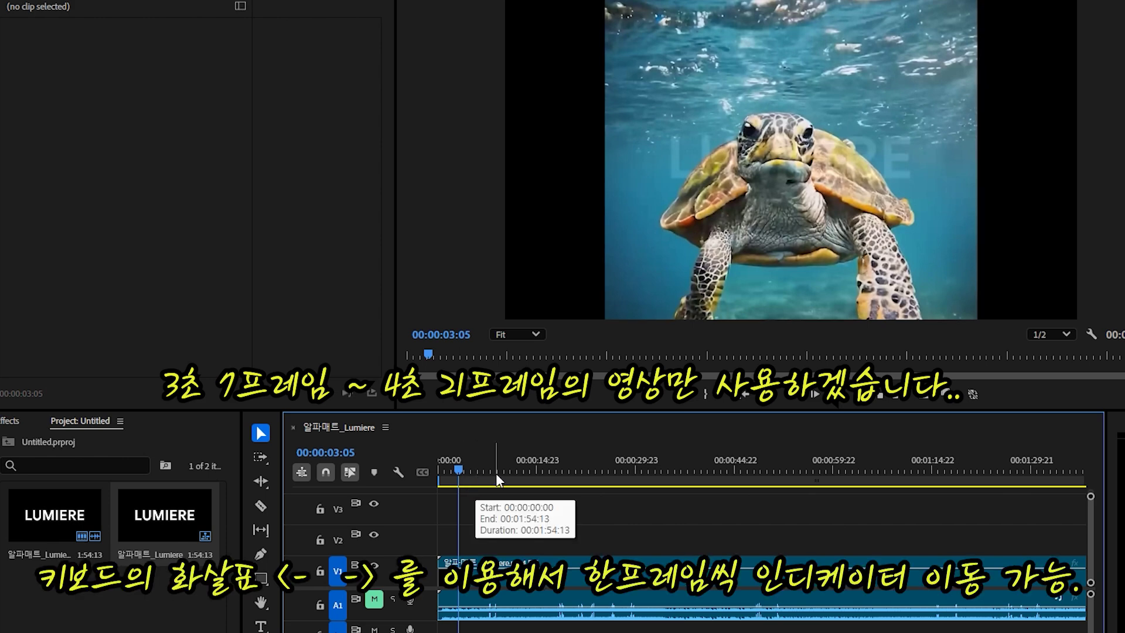
key("Right")
key("Right")
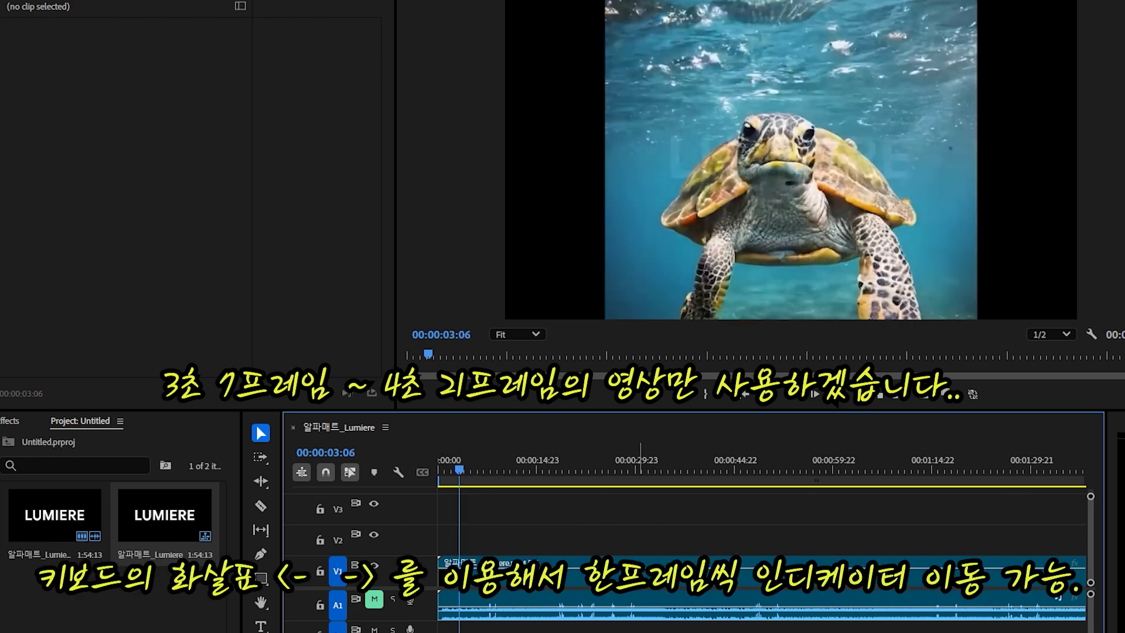
left_click(261, 505)
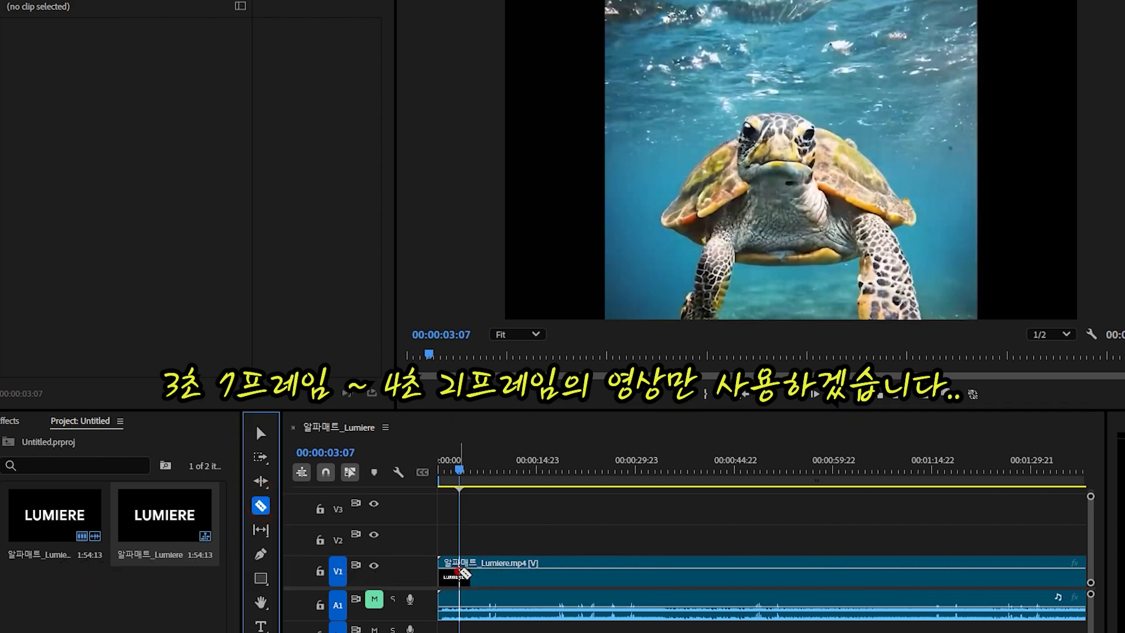
left_click(461, 573)
Step: Split the Lumiere clip again at 00:00:04:21 and return to the Selection tool
mouse_move(460, 477)
left_mouse_down()
mouse_move(477, 481)
mouse_move(472, 490)
left_mouse_up()
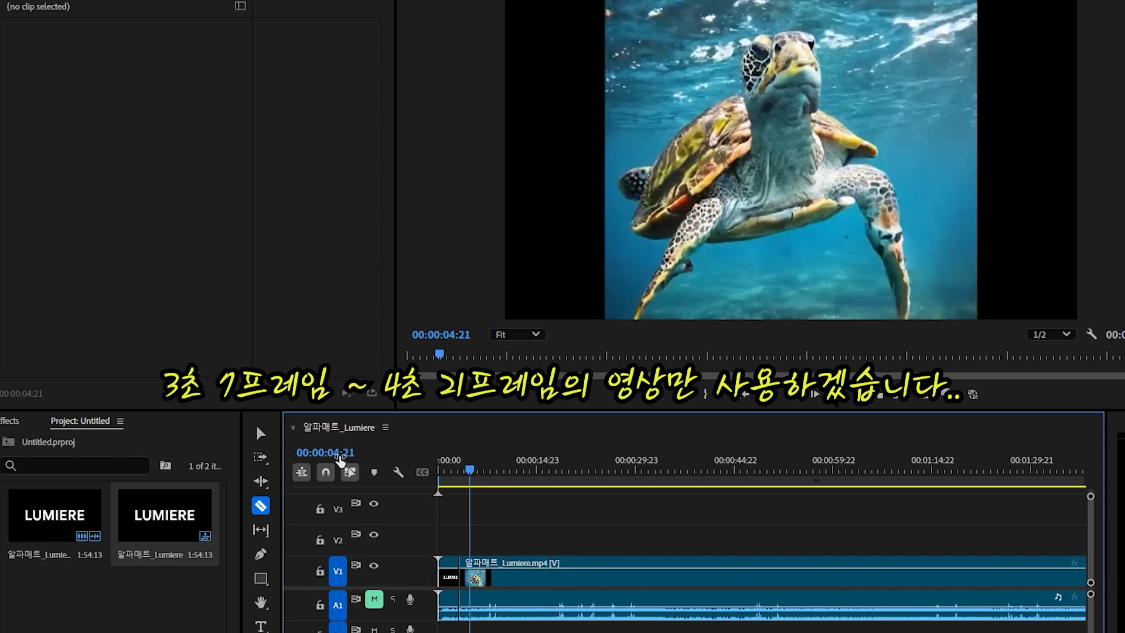
left_click(472, 571)
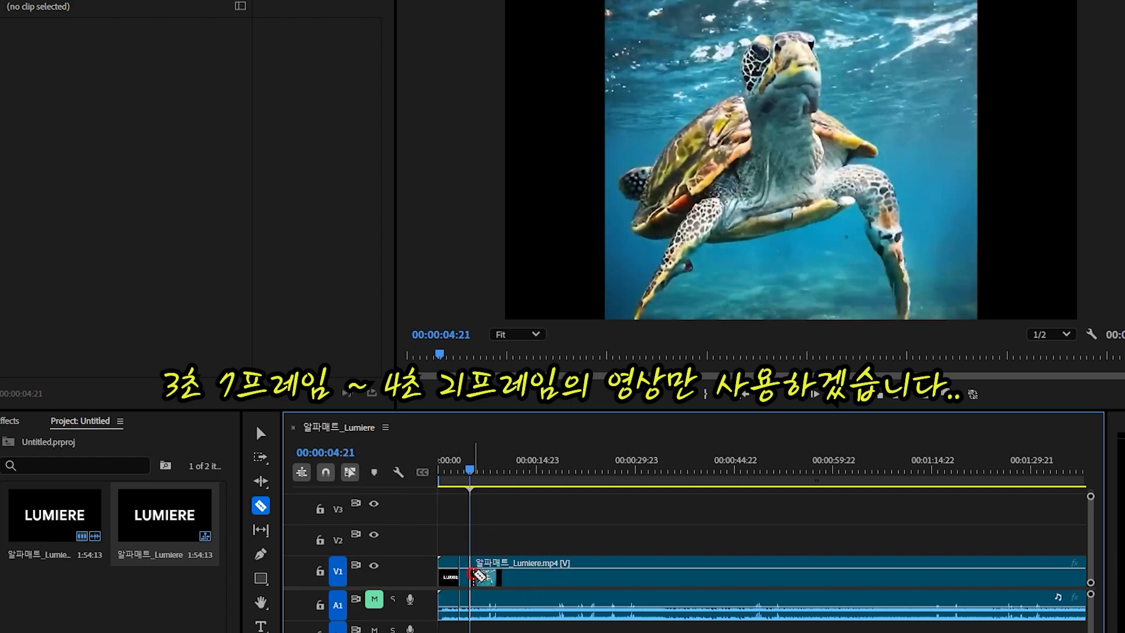
key("v")
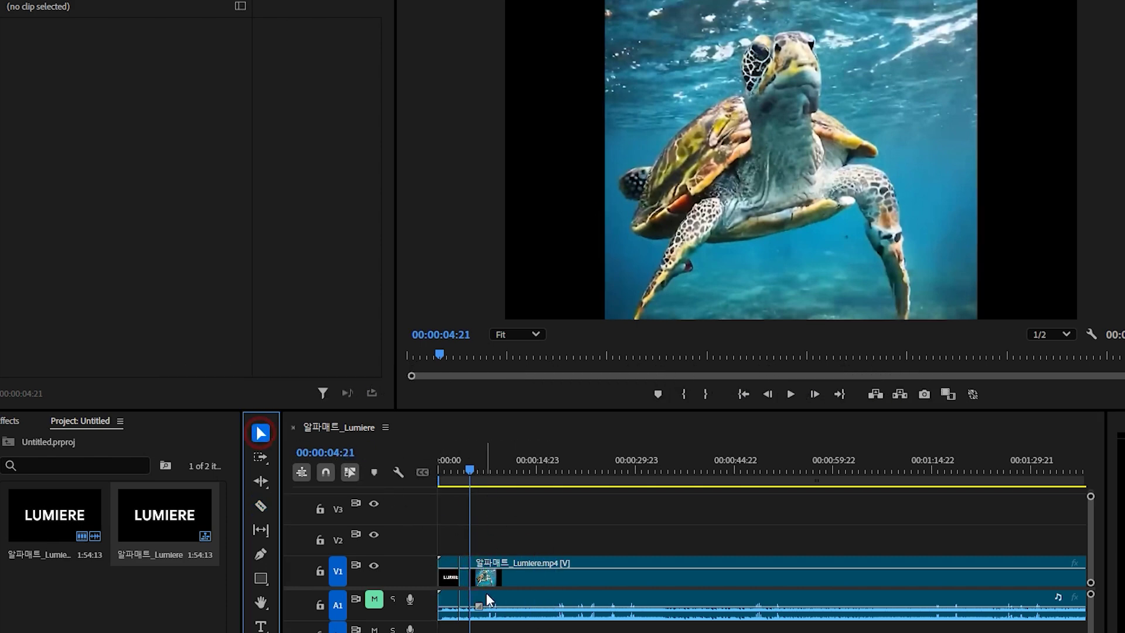
Step: Delete the parts before and after the short turtle segment and close the gap so it starts at the sequence start
left_click(445, 577)
key("Delete")
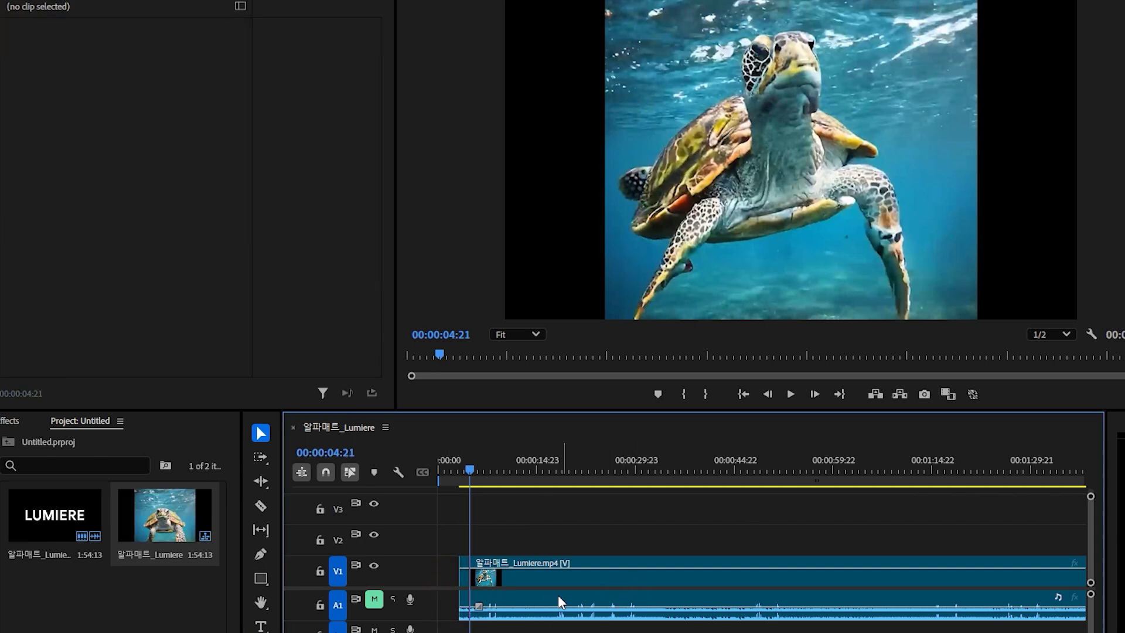
left_click(448, 575)
left_click(541, 580)
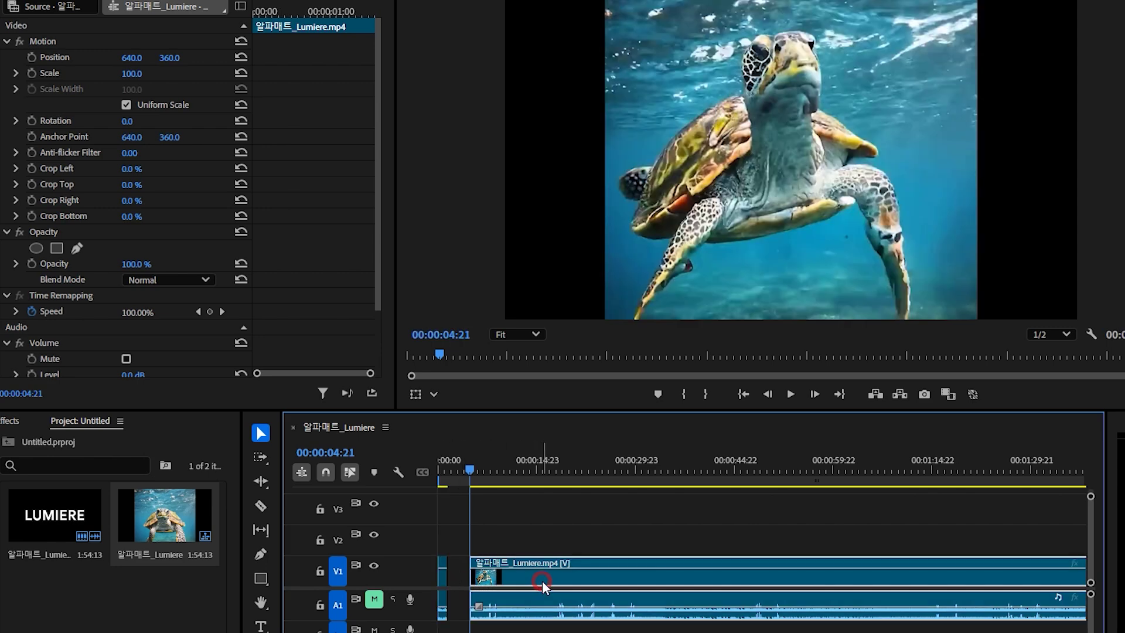
key("Delete")
Step: Set the turtle clip's speed to 50% to double its duration
left_click_drag(469, 468, 440, 469)
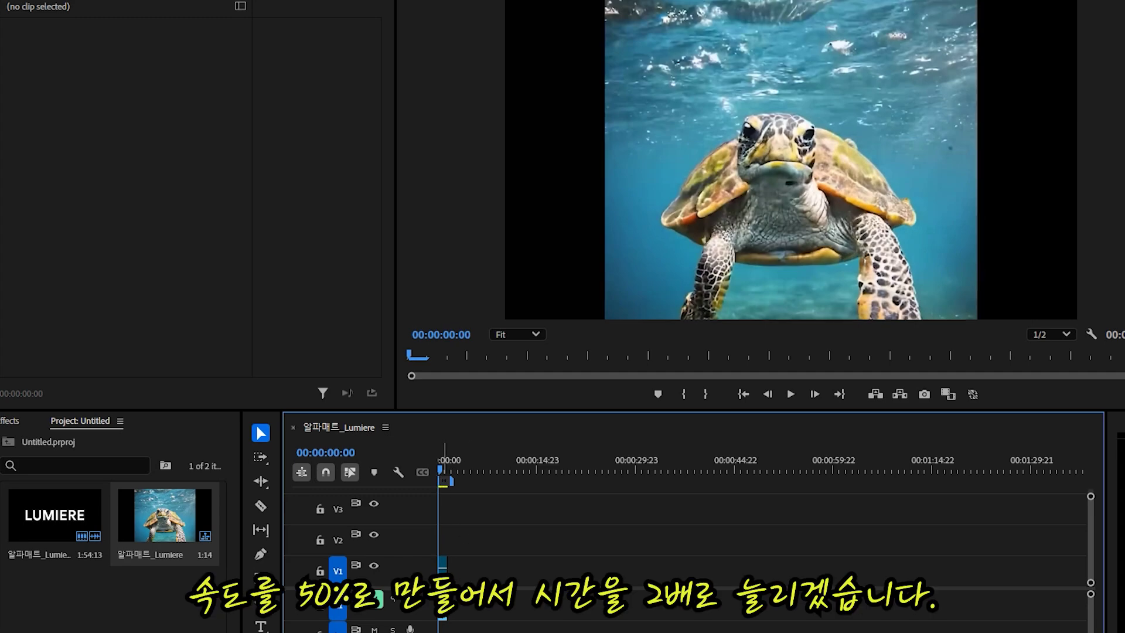
right_click(442, 578)
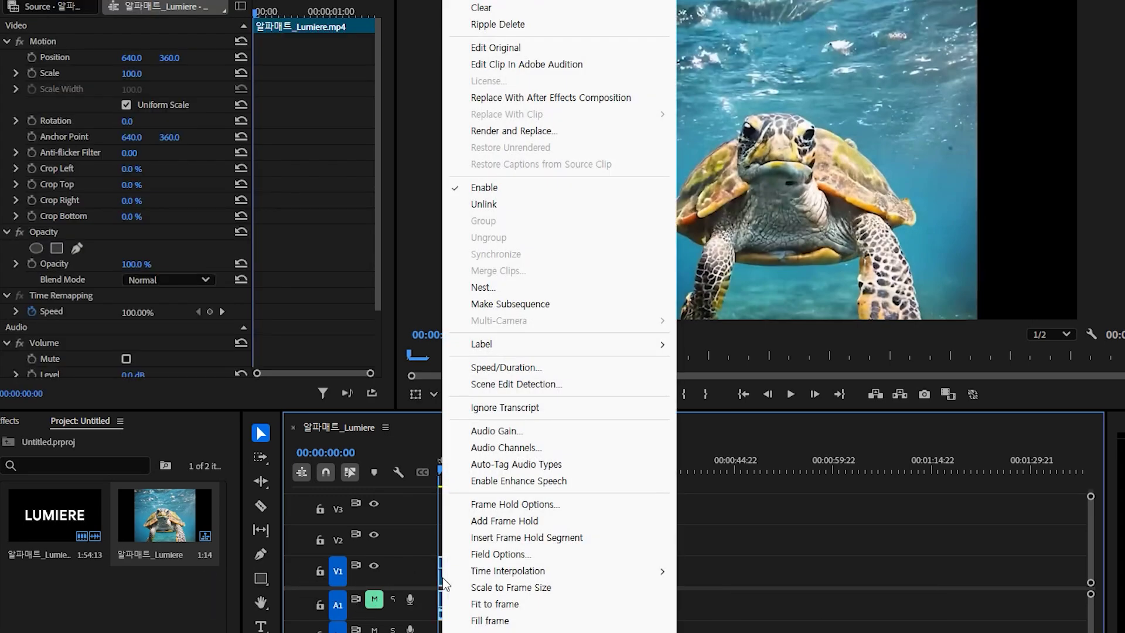
left_click(511, 371)
double_click(685, 252)
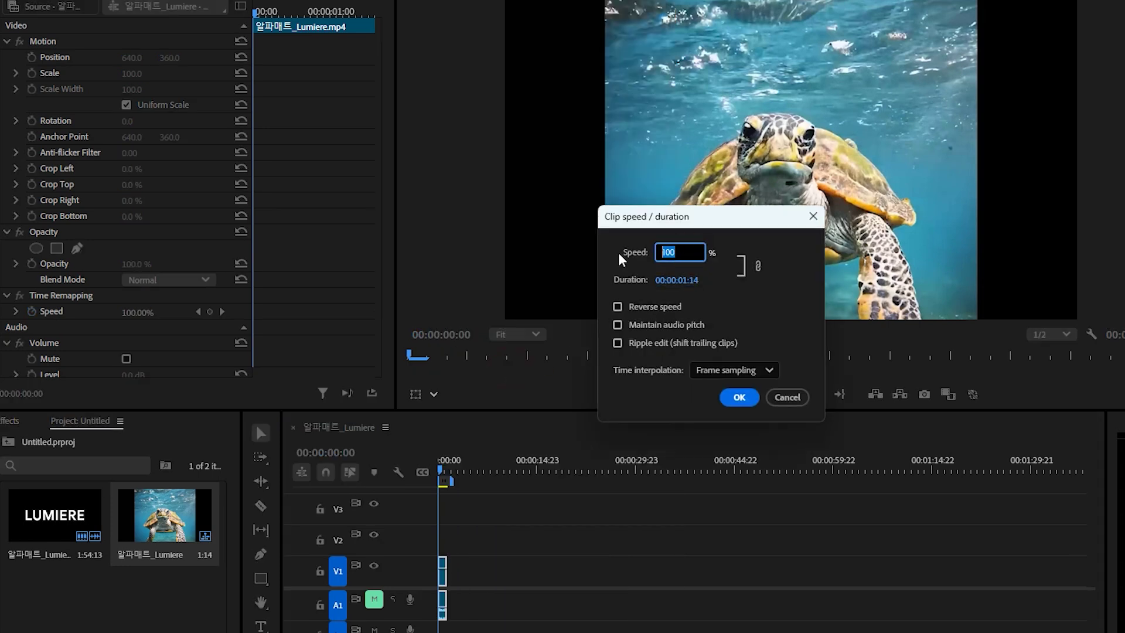
type("50")
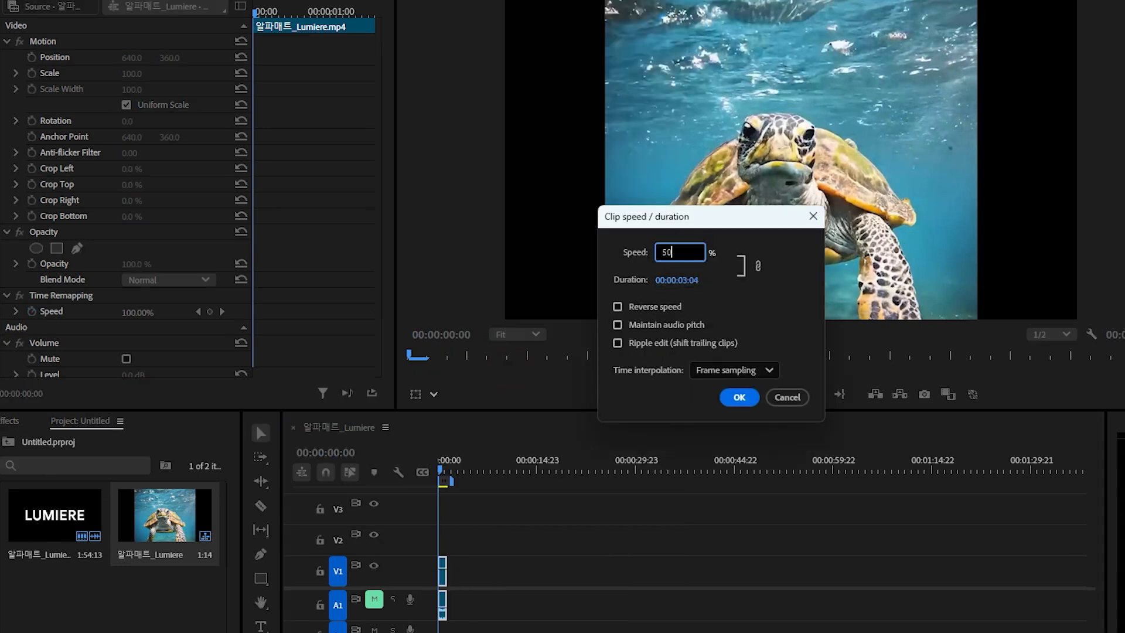
left_click(739, 398)
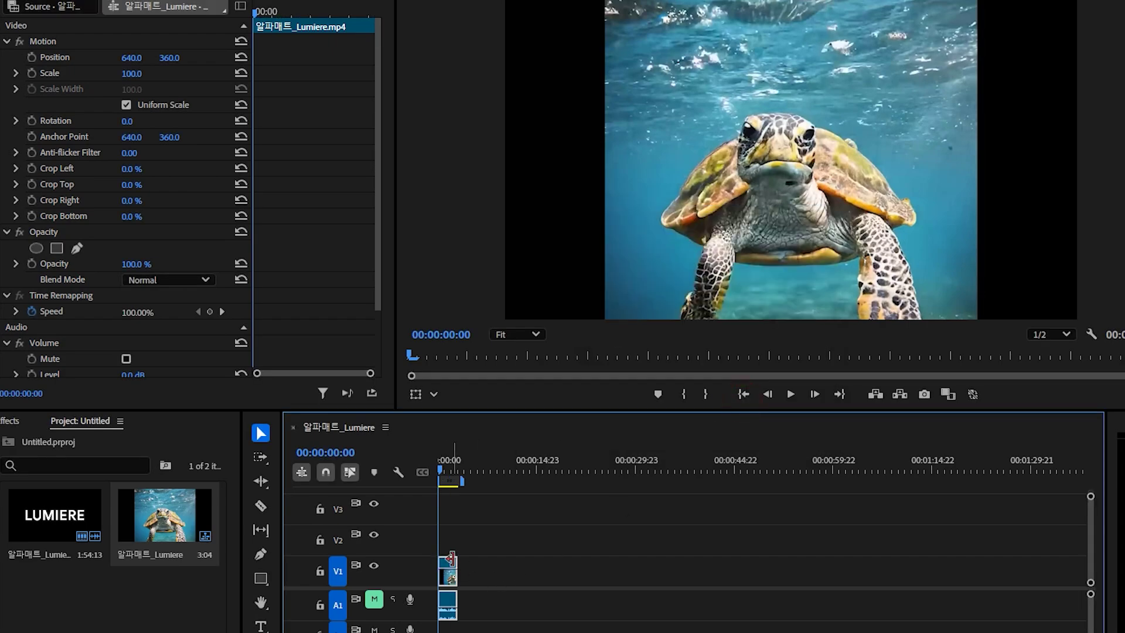
Step: Play the slowed turtle clip to check it, and return the playhead to the sequence start
key("space")
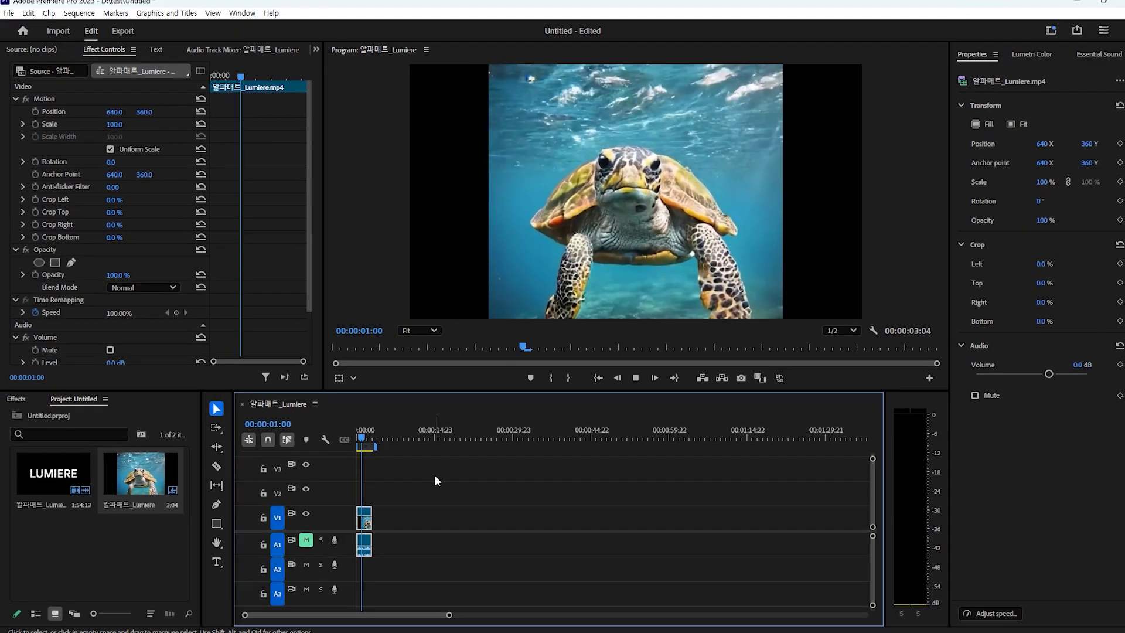
key("space")
key("Home")
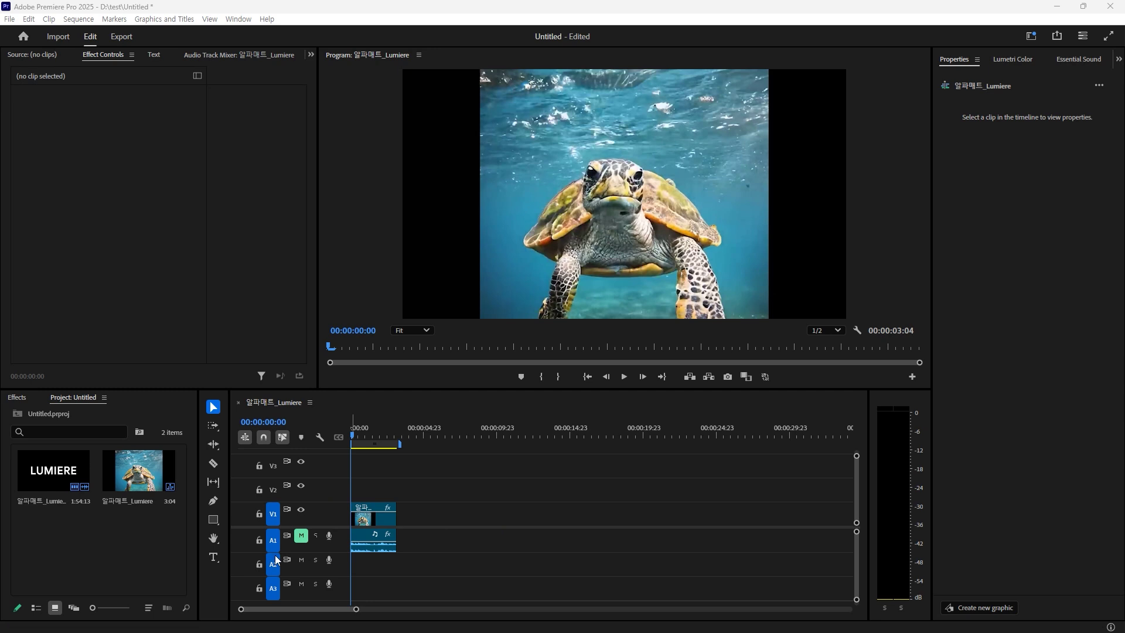
Step: Add the text 에디터몽키 over the turtle video at the sequence start
left_click(213, 557)
left_click(609, 189)
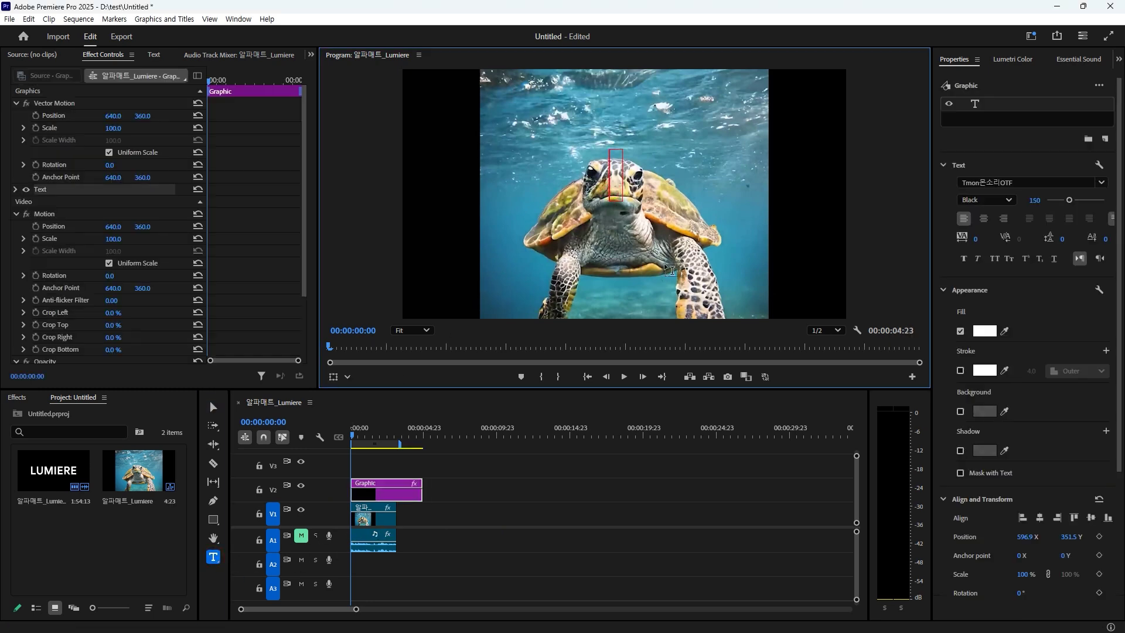
type("에디터몽키")
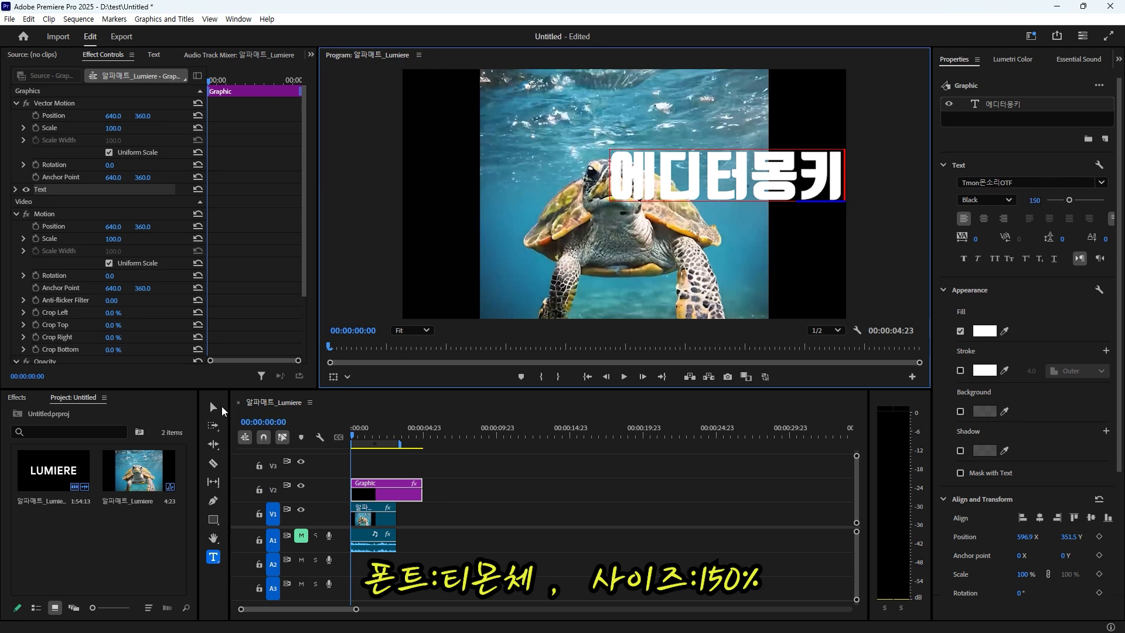
Step: Move the 에디터몽키 text to the middle of the frame and align it to the horizontal and vertical center
left_click(209, 407)
left_click_drag(764, 200, 674, 195)
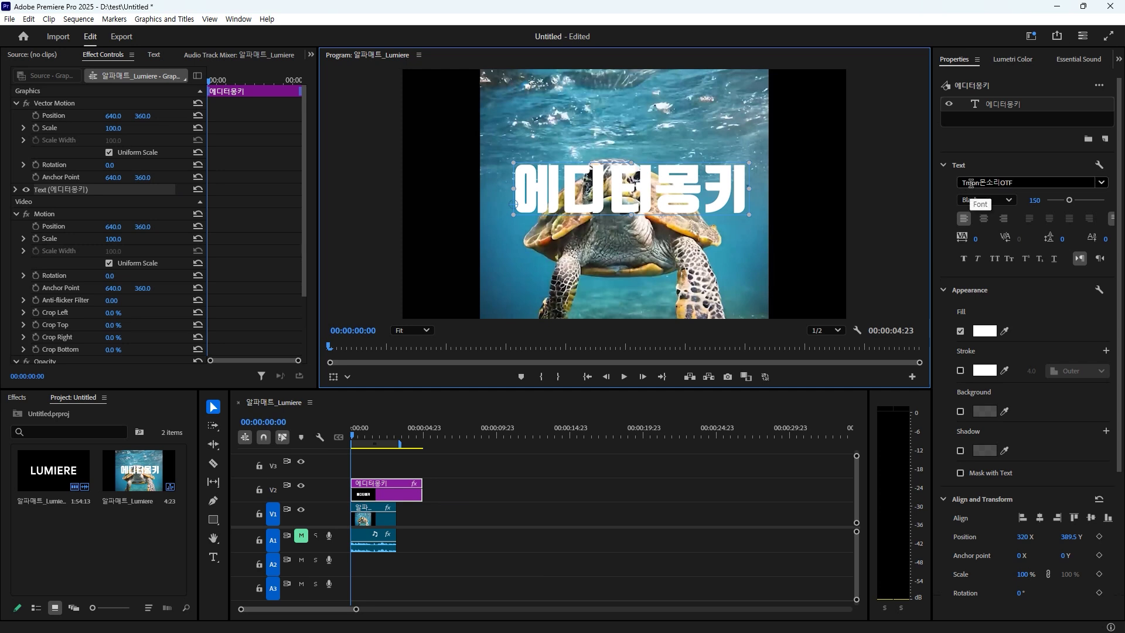
left_click(1039, 518)
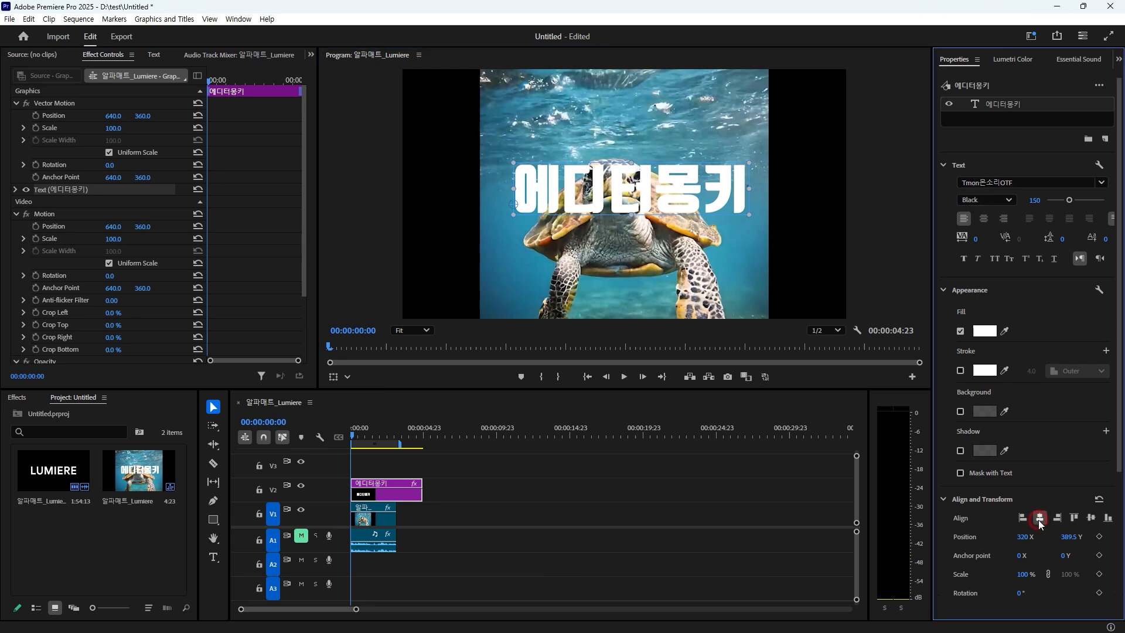
left_click(1091, 518)
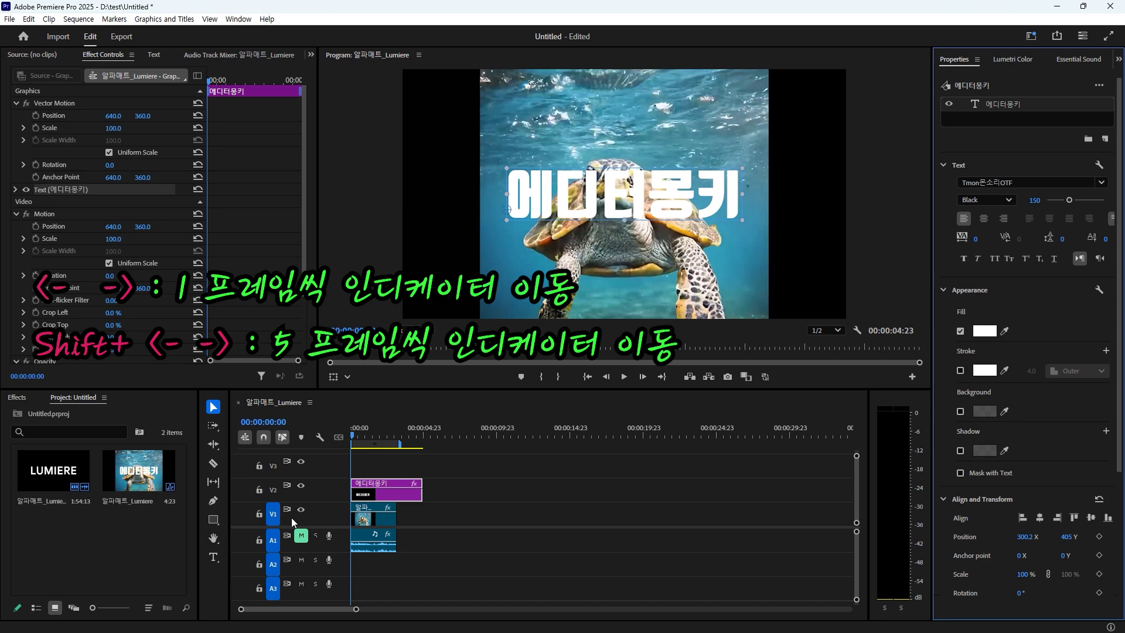
Step: Add a Vector Motion Scale keyframe at 100 to the 에디터몽키 title at 00:00:01:16
key("shift+Right")
key("shift+Right")
key("shift+Right")
key("shift+Right")
key("space")
key("space")
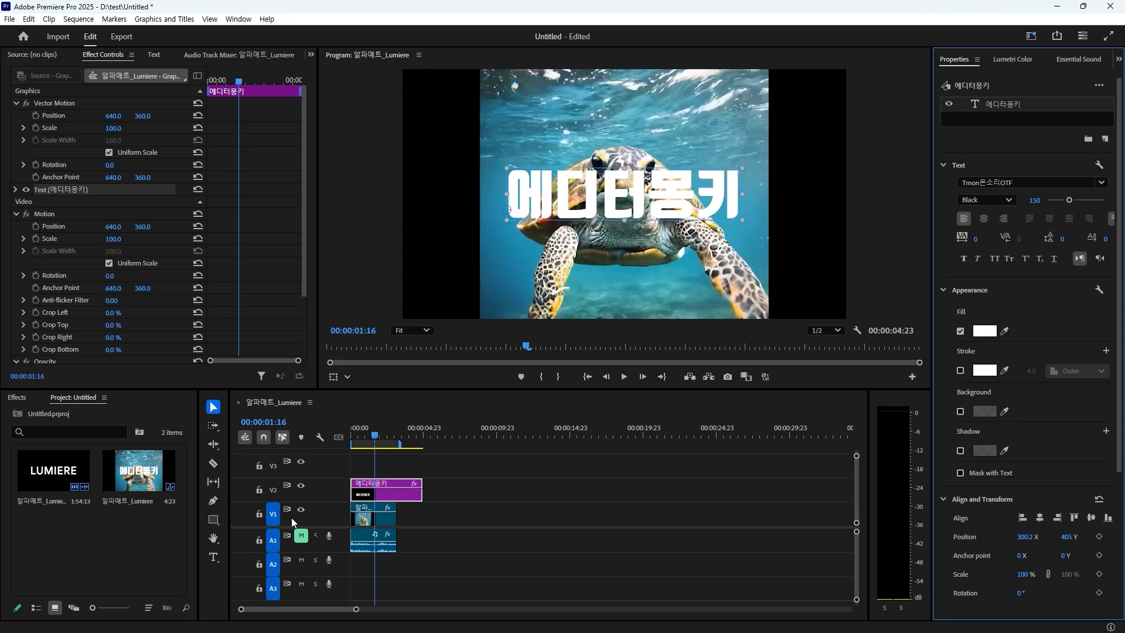
left_click(36, 128)
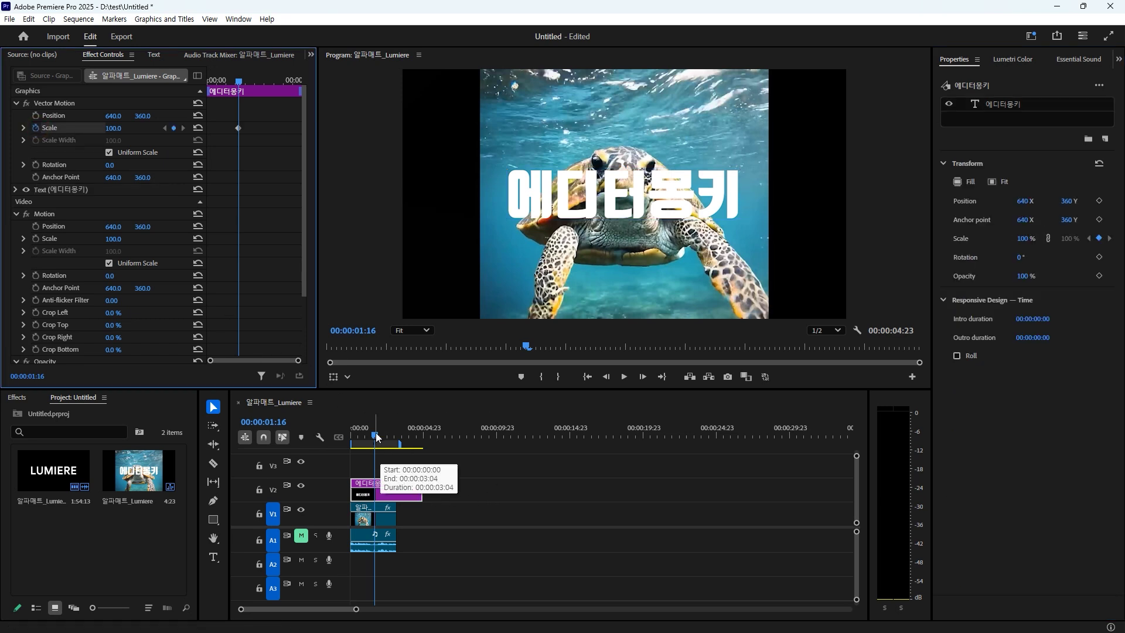
Step: Set the title's Vector Motion Scale to 5782 at the sequence start and preview the zoom animation
left_click_drag(375, 436, 272, 434)
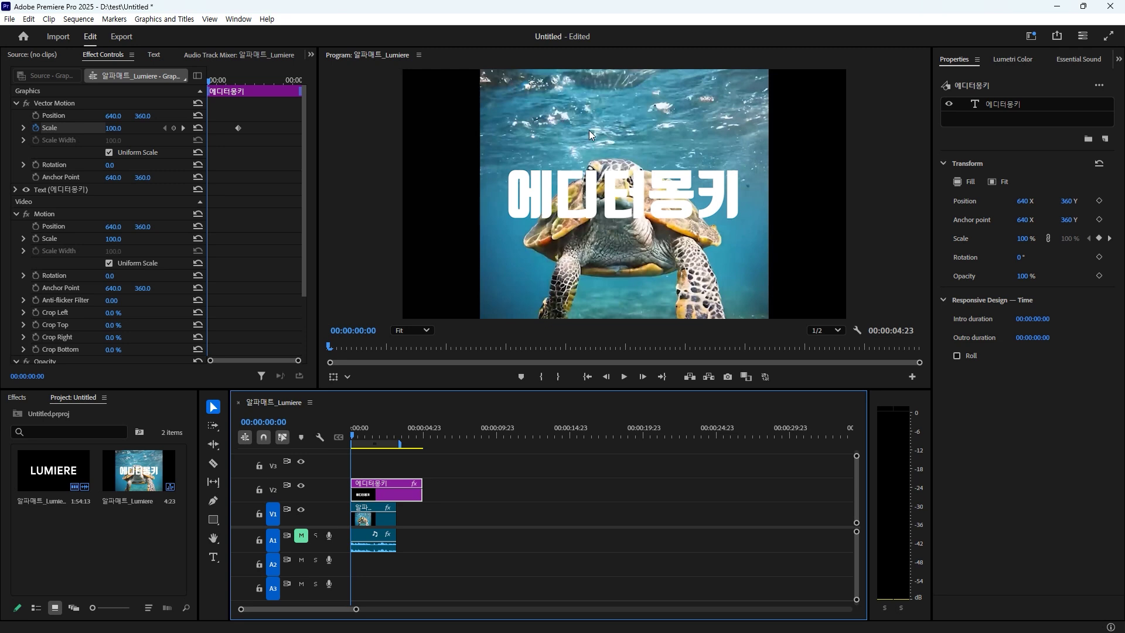
mouse_move(113, 128)
left_mouse_down()
mouse_move(489, 128)
mouse_move(120, 129)
left_mouse_up()
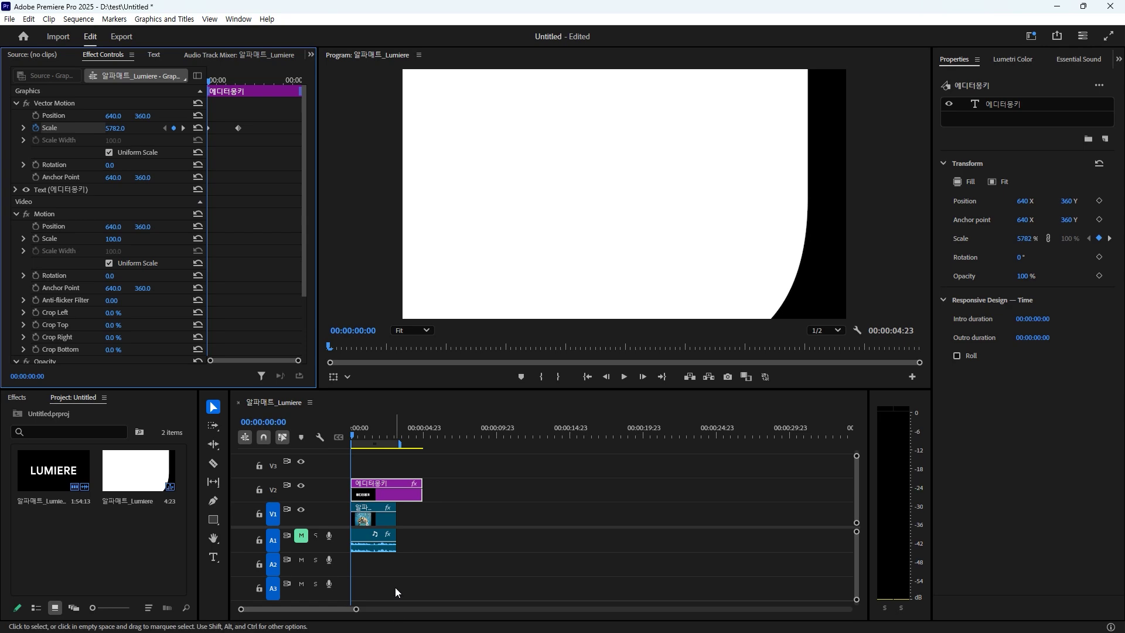
left_click_drag(351, 439, 325, 457)
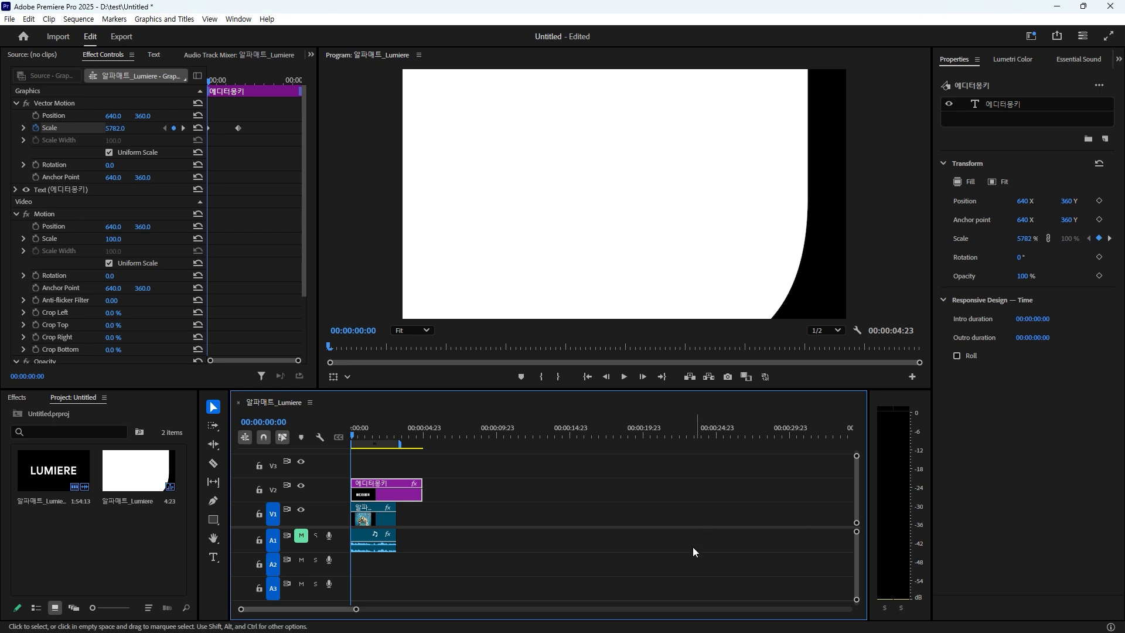
Step: Find the Track Matte Key effect and apply it to the turtle clip on V1
left_click(364, 523)
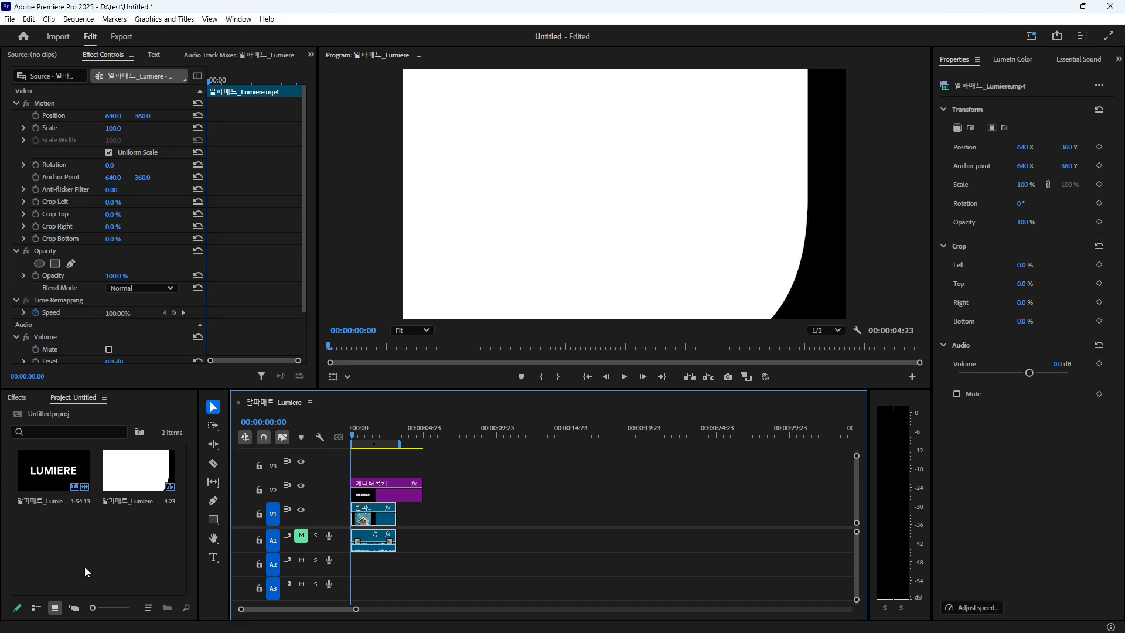
left_click(17, 397)
left_click(67, 416)
type("track")
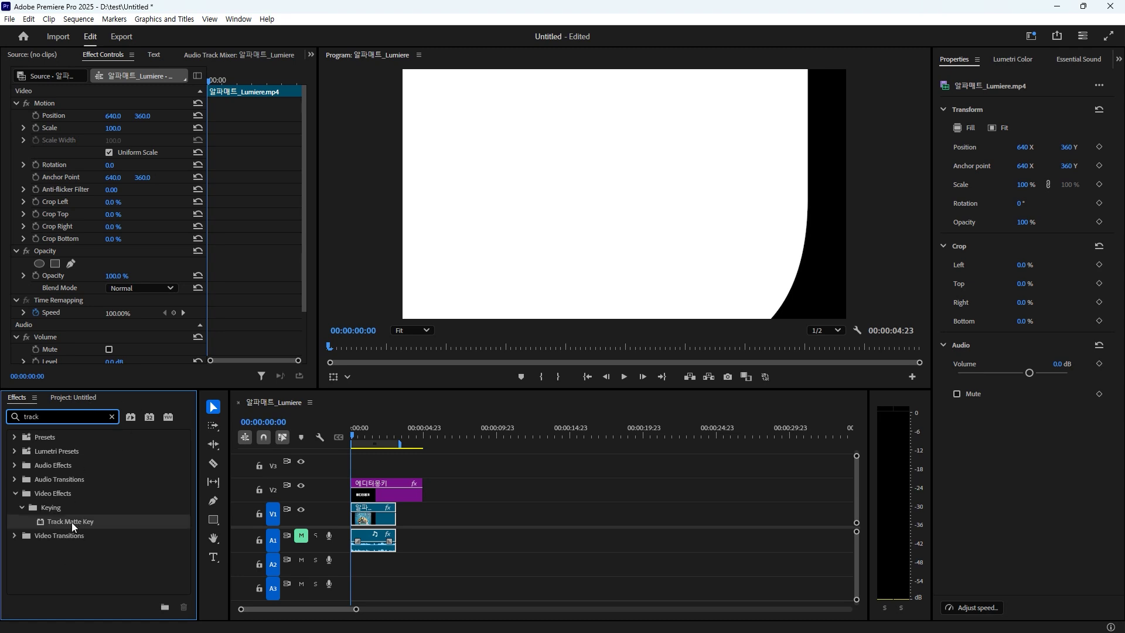
left_click_drag(71, 521, 373, 519)
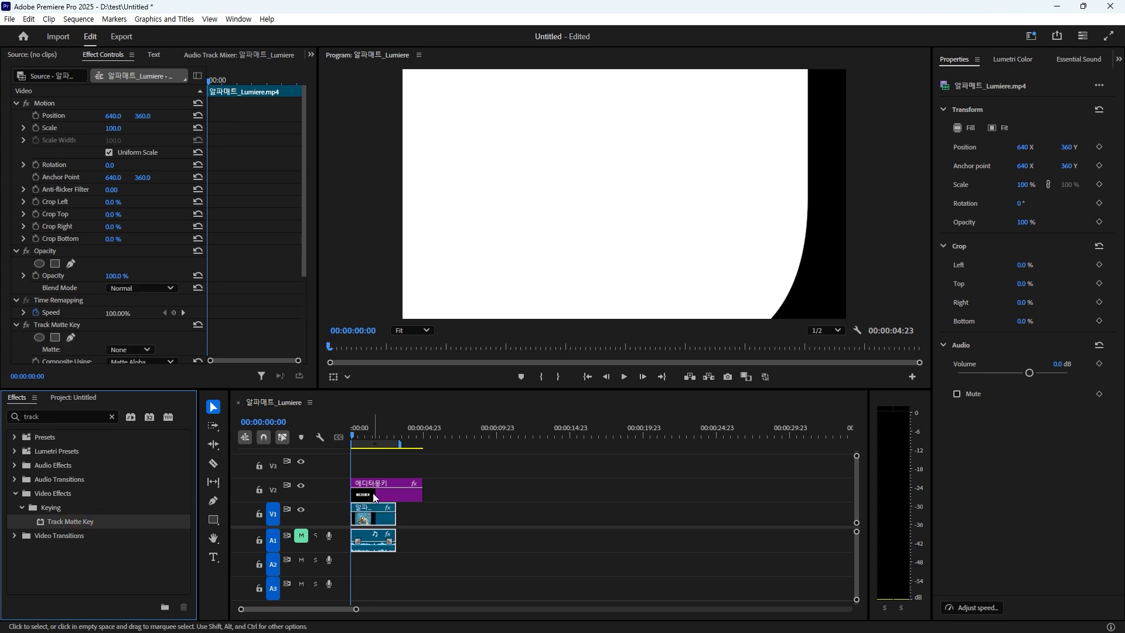
Step: Set the turtle clip's Track Matte Key matte to Video 2 and preview the masked text
scroll(141, 281, "down", 5)
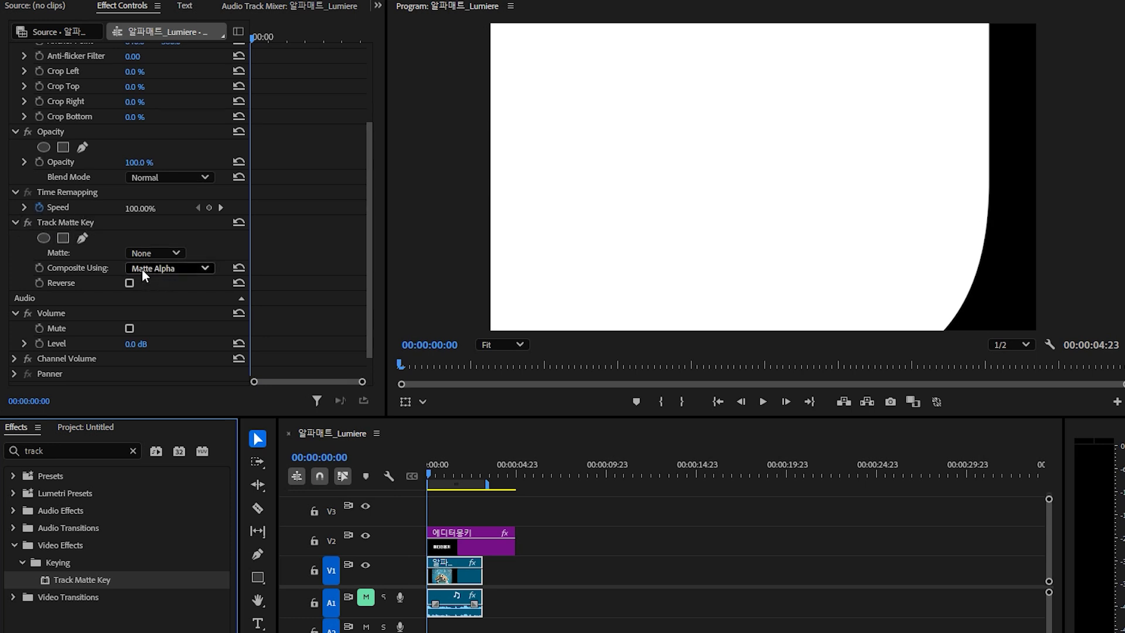
left_click(62, 254)
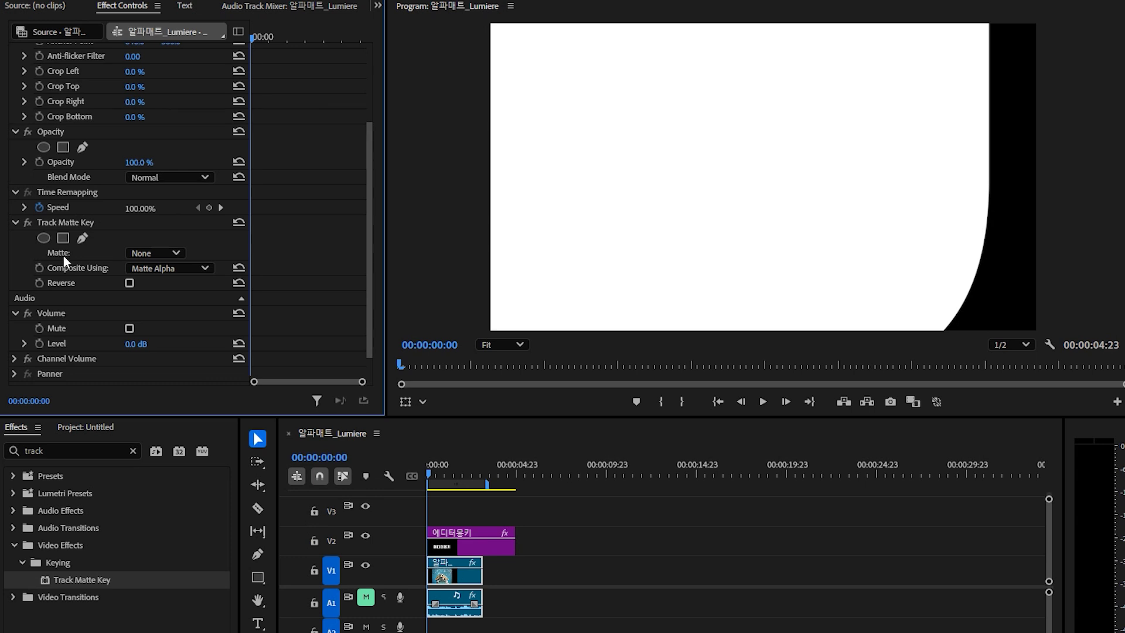
left_click(163, 252)
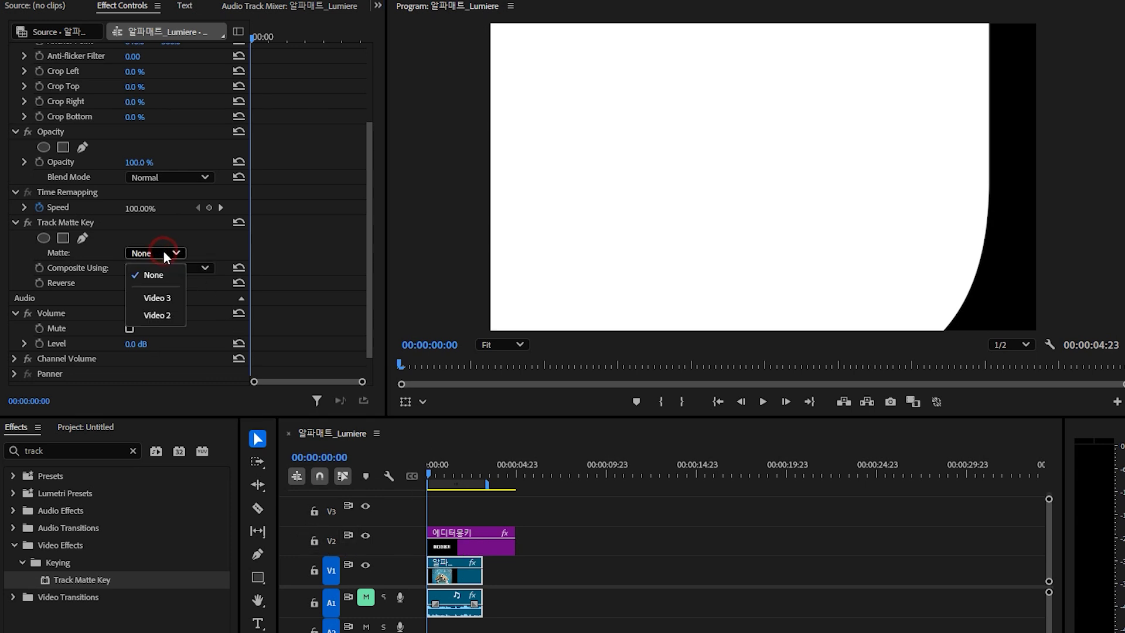
left_click(159, 316)
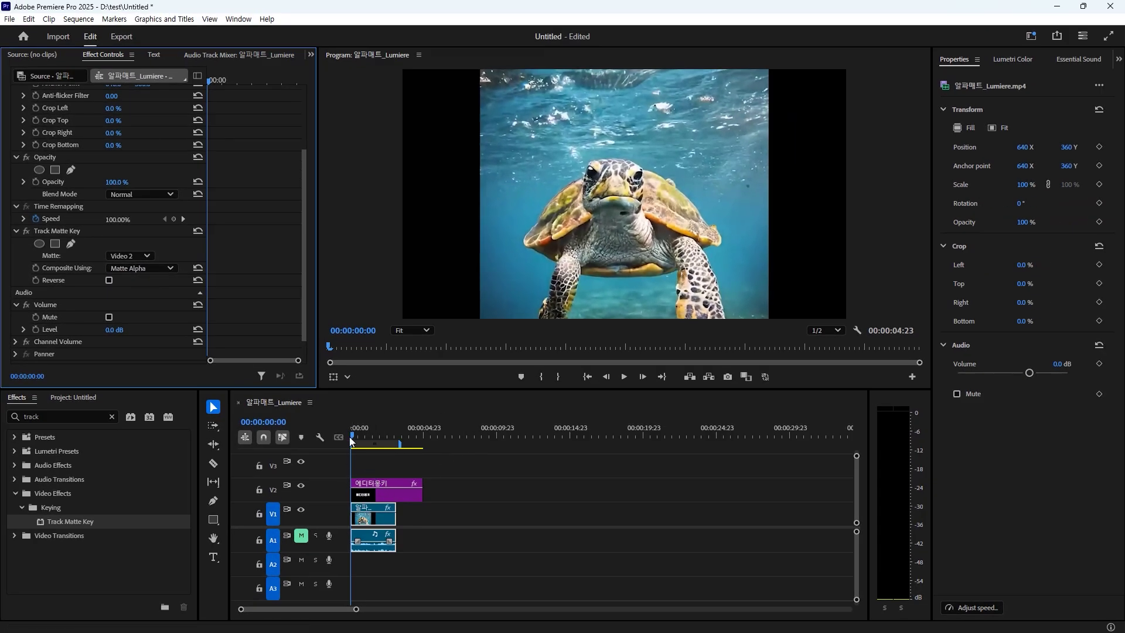
mouse_move(352, 440)
left_mouse_down()
mouse_move(376, 441)
mouse_move(348, 444)
left_mouse_up()
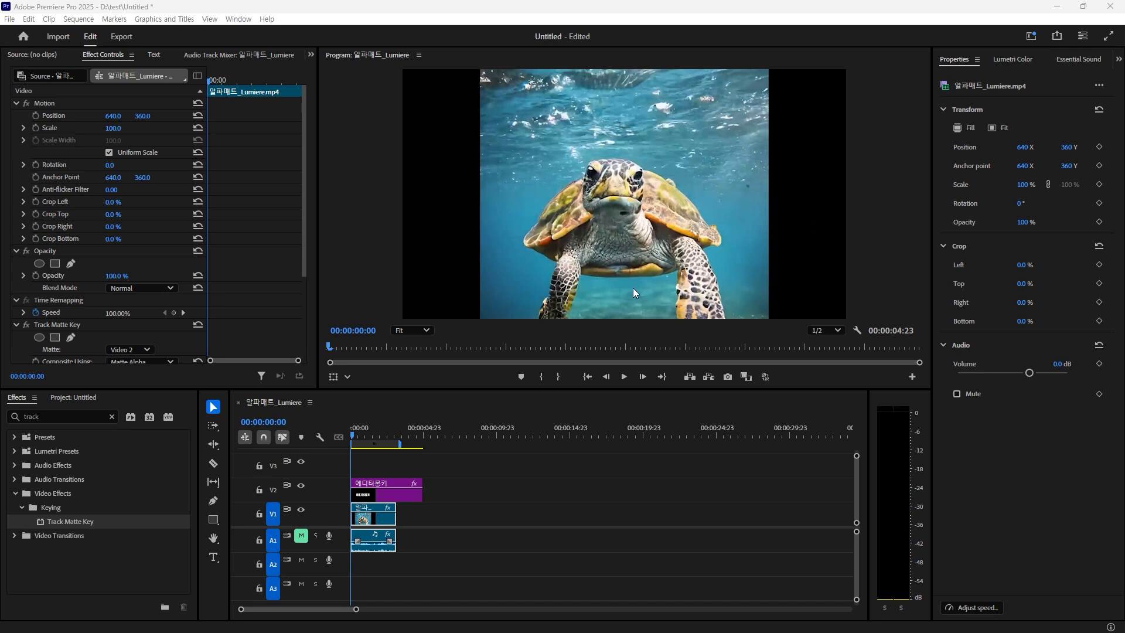
Step: Apply Ease In to the title's second Scale keyframe and extend its velocity handle toward the first keyframe for a faster start
left_click(380, 495)
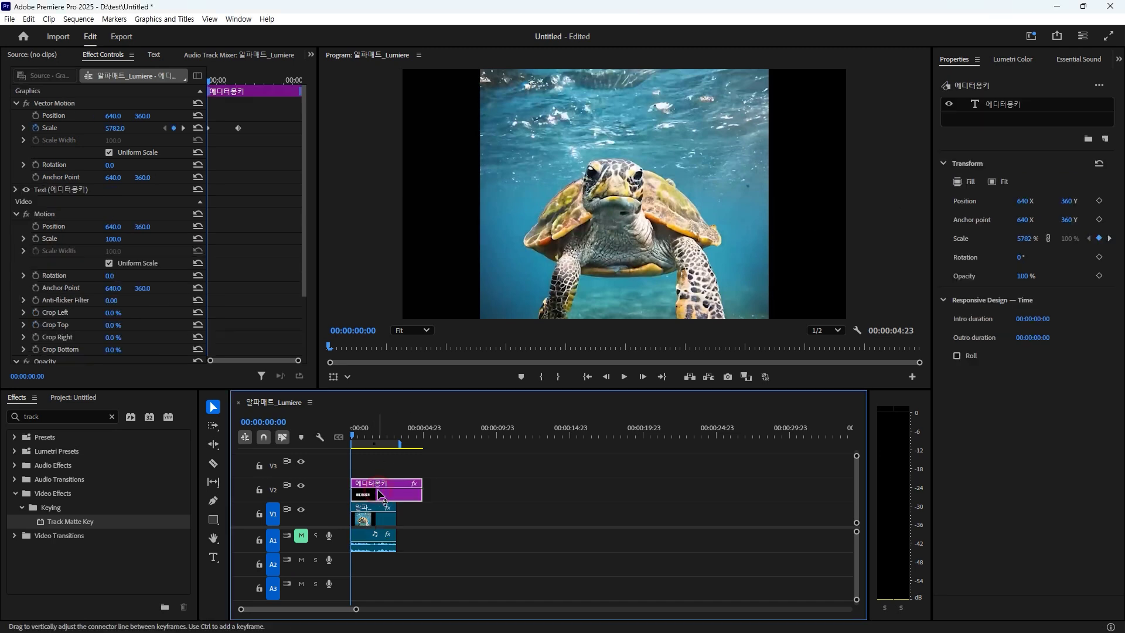
right_click(238, 128)
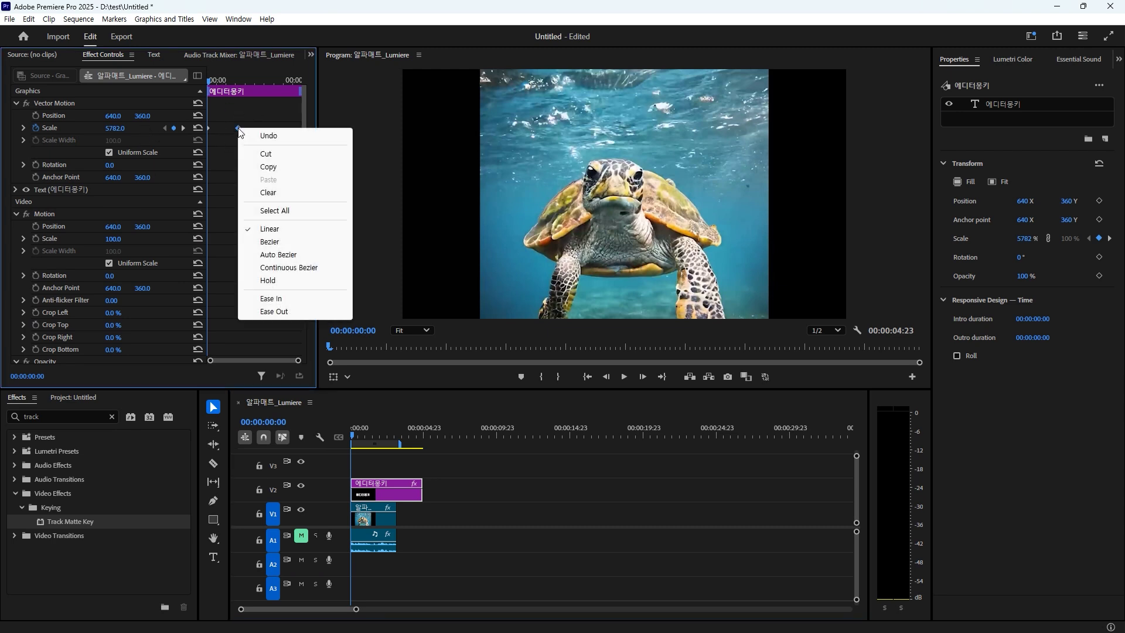
left_click(281, 300)
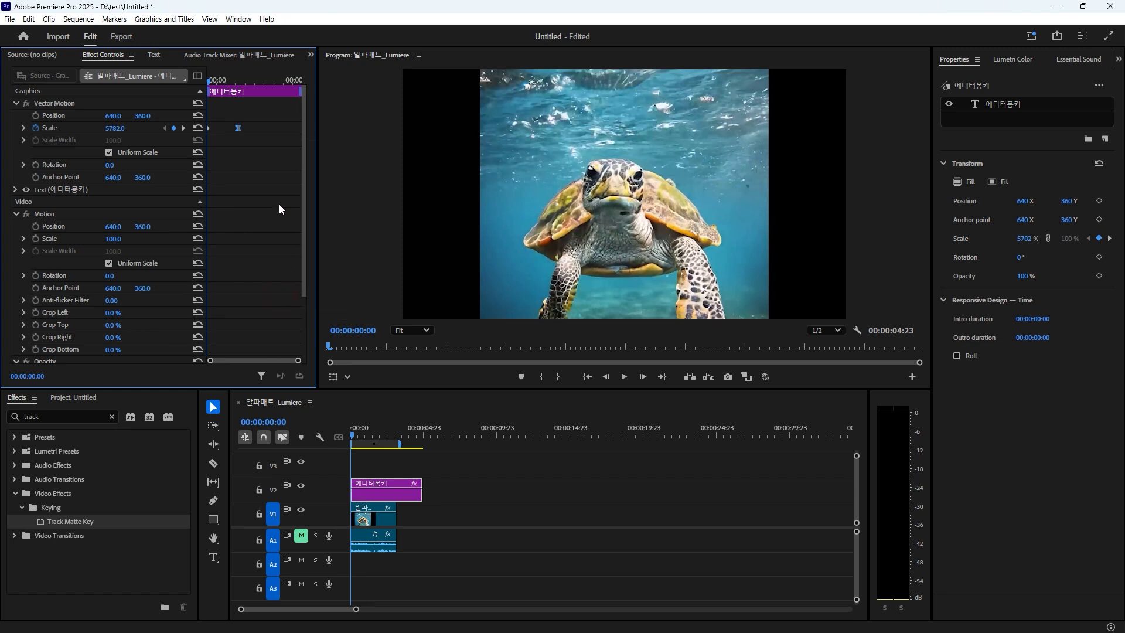
left_click(23, 128)
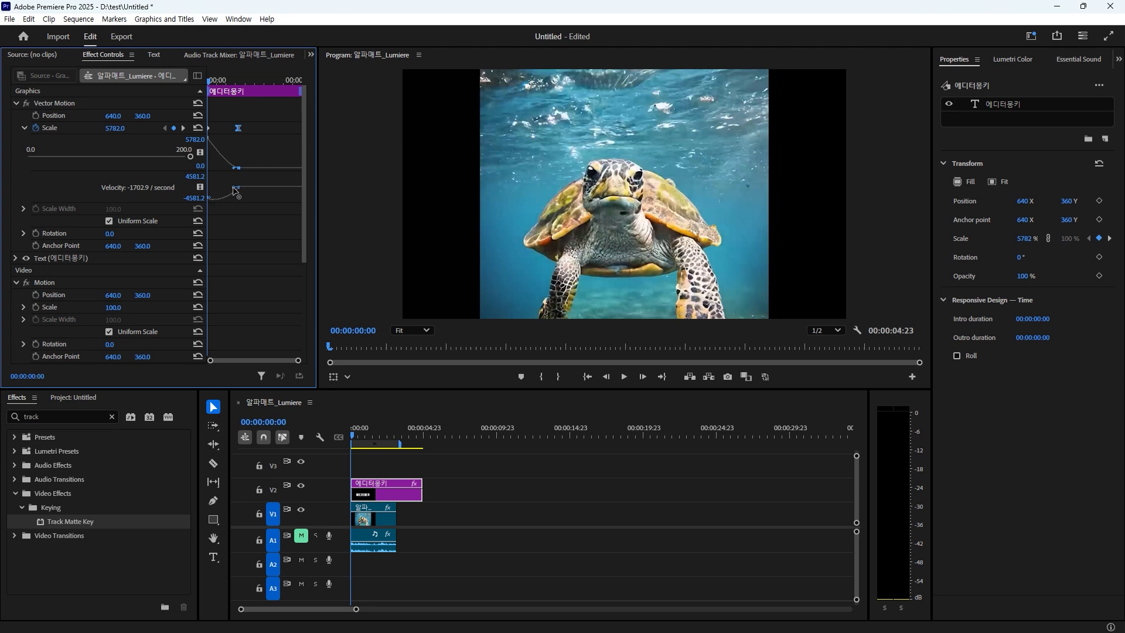
left_click_drag(235, 191, 224, 188)
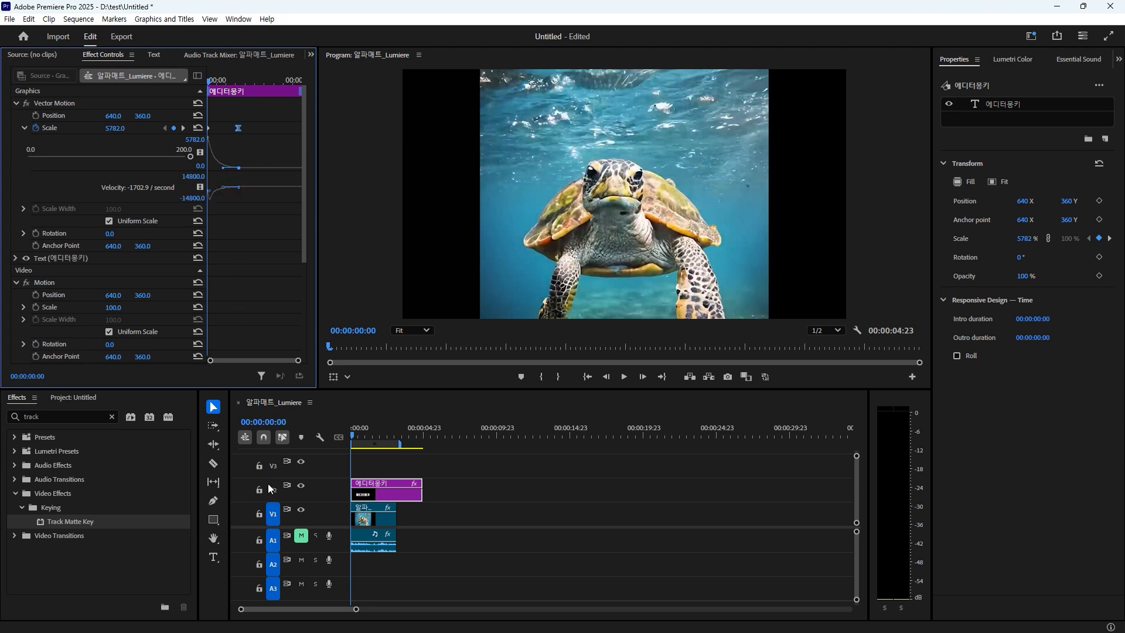